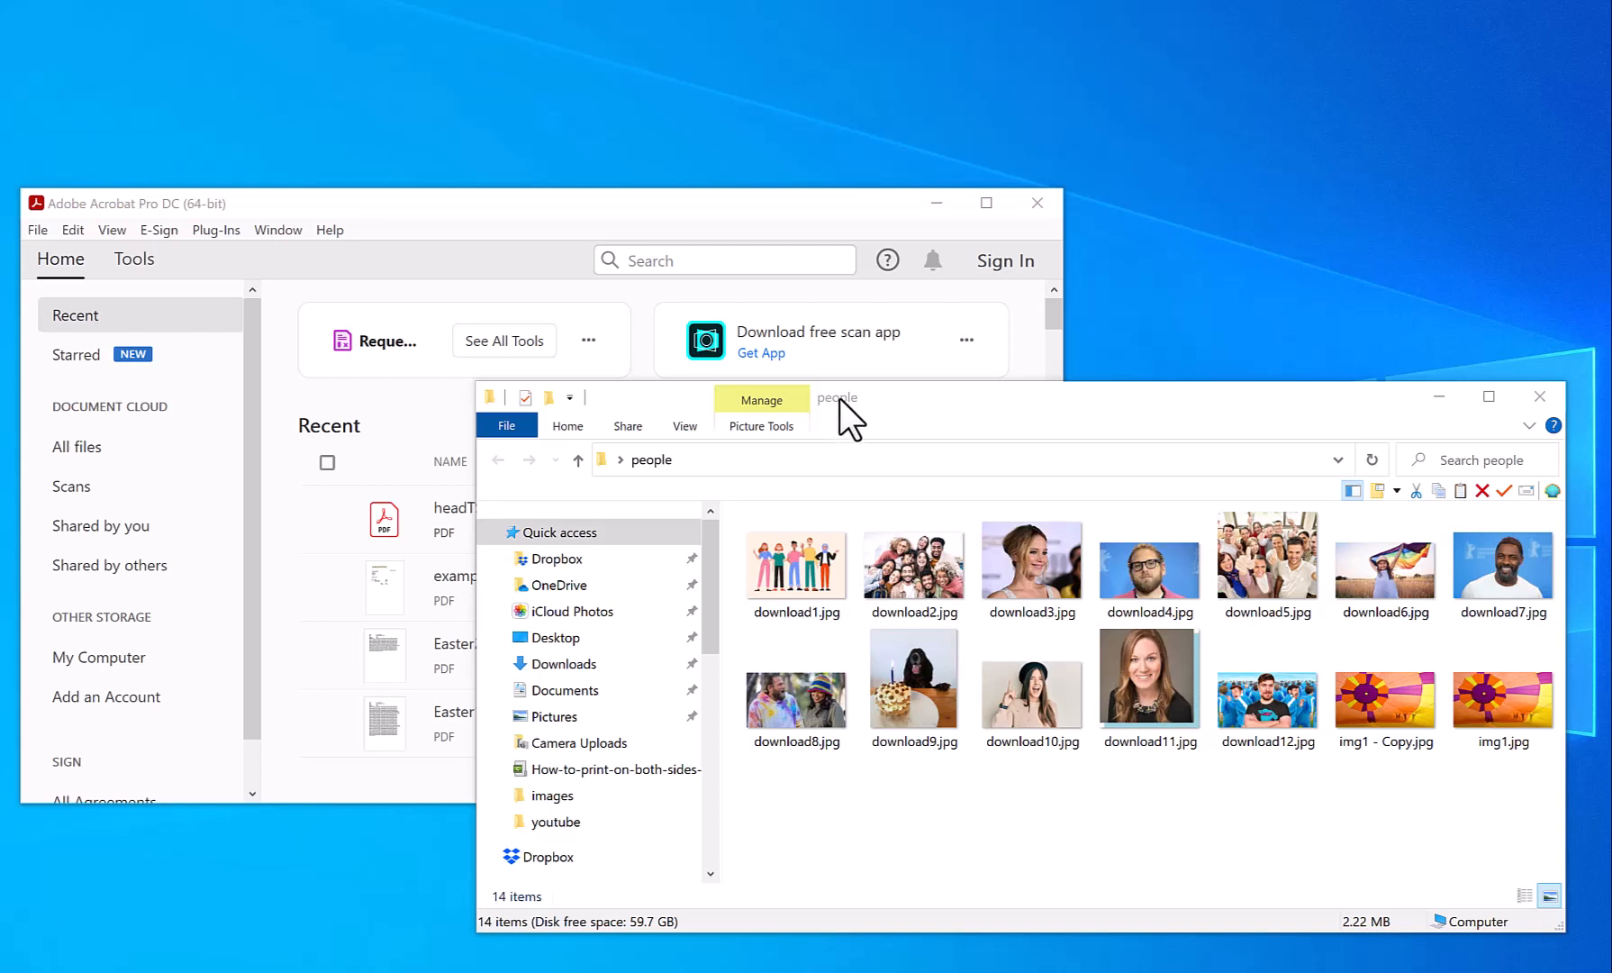
Open all images in the people folder, download1.jpg through img1.jpg, in Acrobat and combine them into one document
{"action": "left_click", "coordinate": [981, 908]}
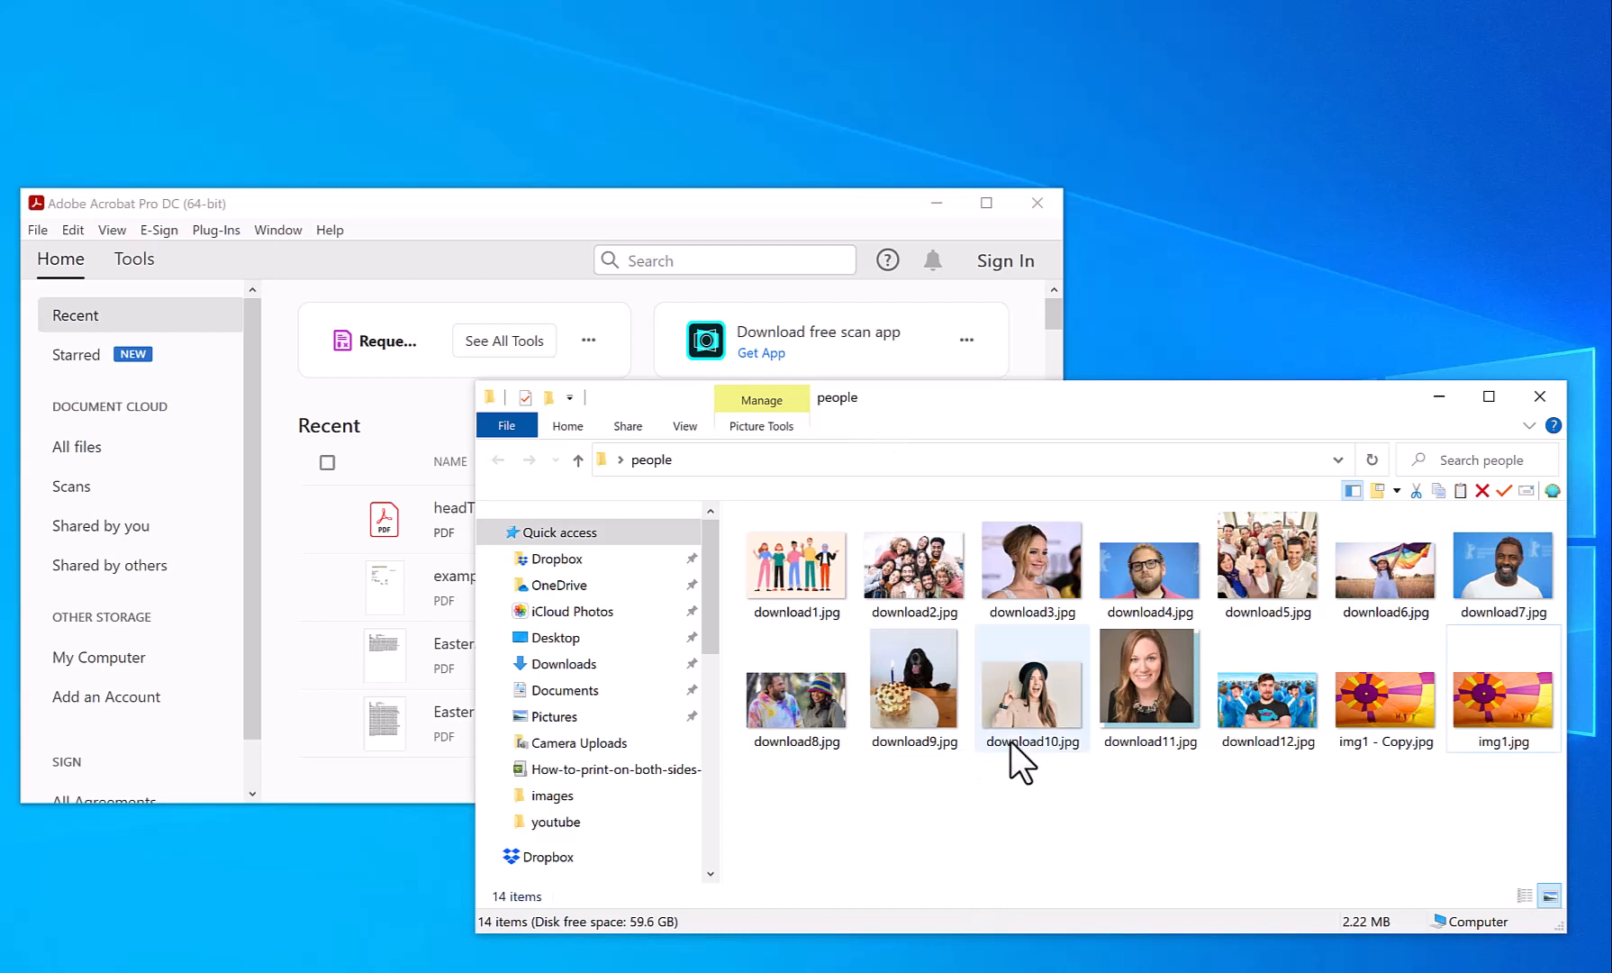
{"action": "mouse_move", "coordinate": [1010, 742]}
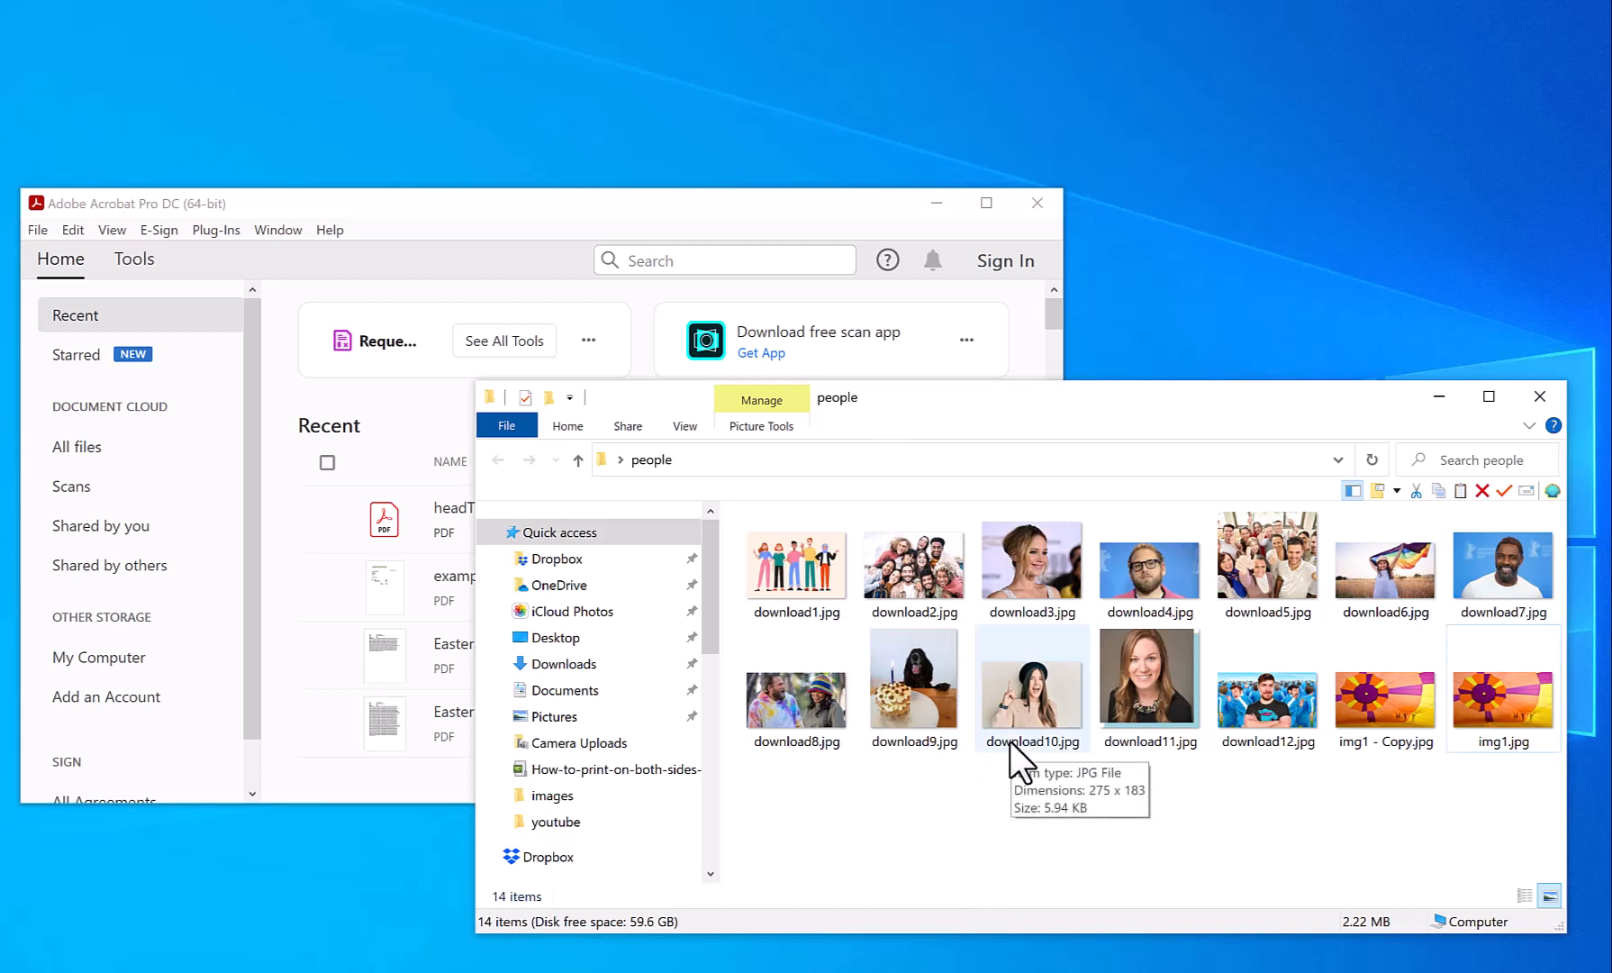
{"action": "left_click", "coordinate": [786, 564]}
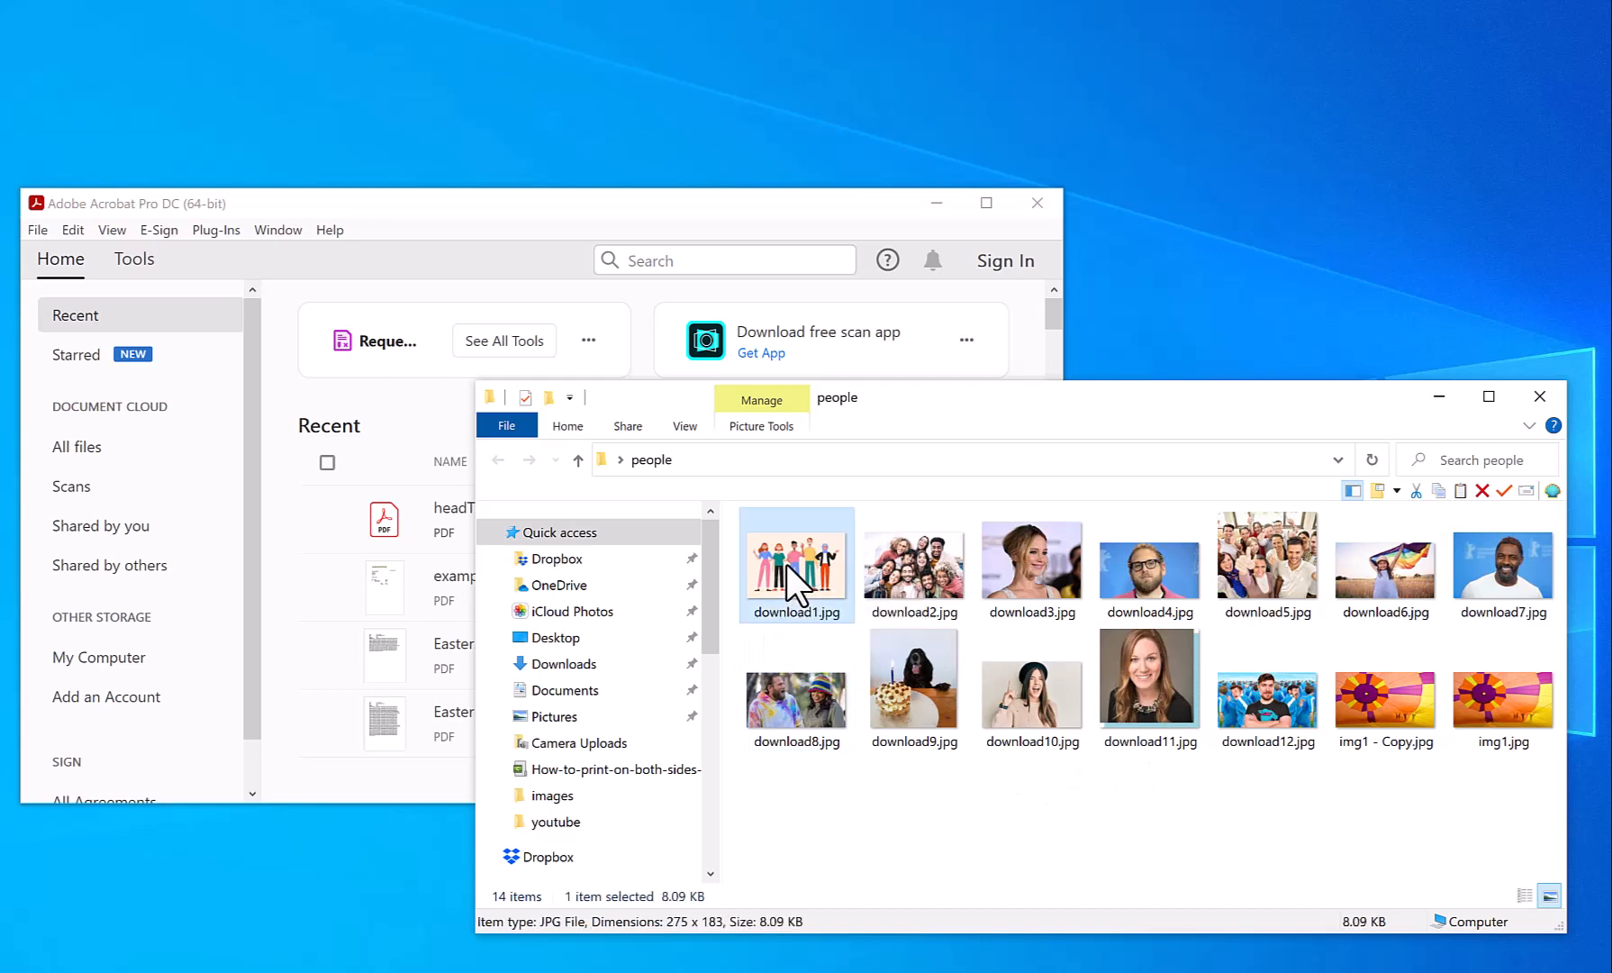
{"action": "left_click", "coordinate": [1483, 707], "text": "shift"}
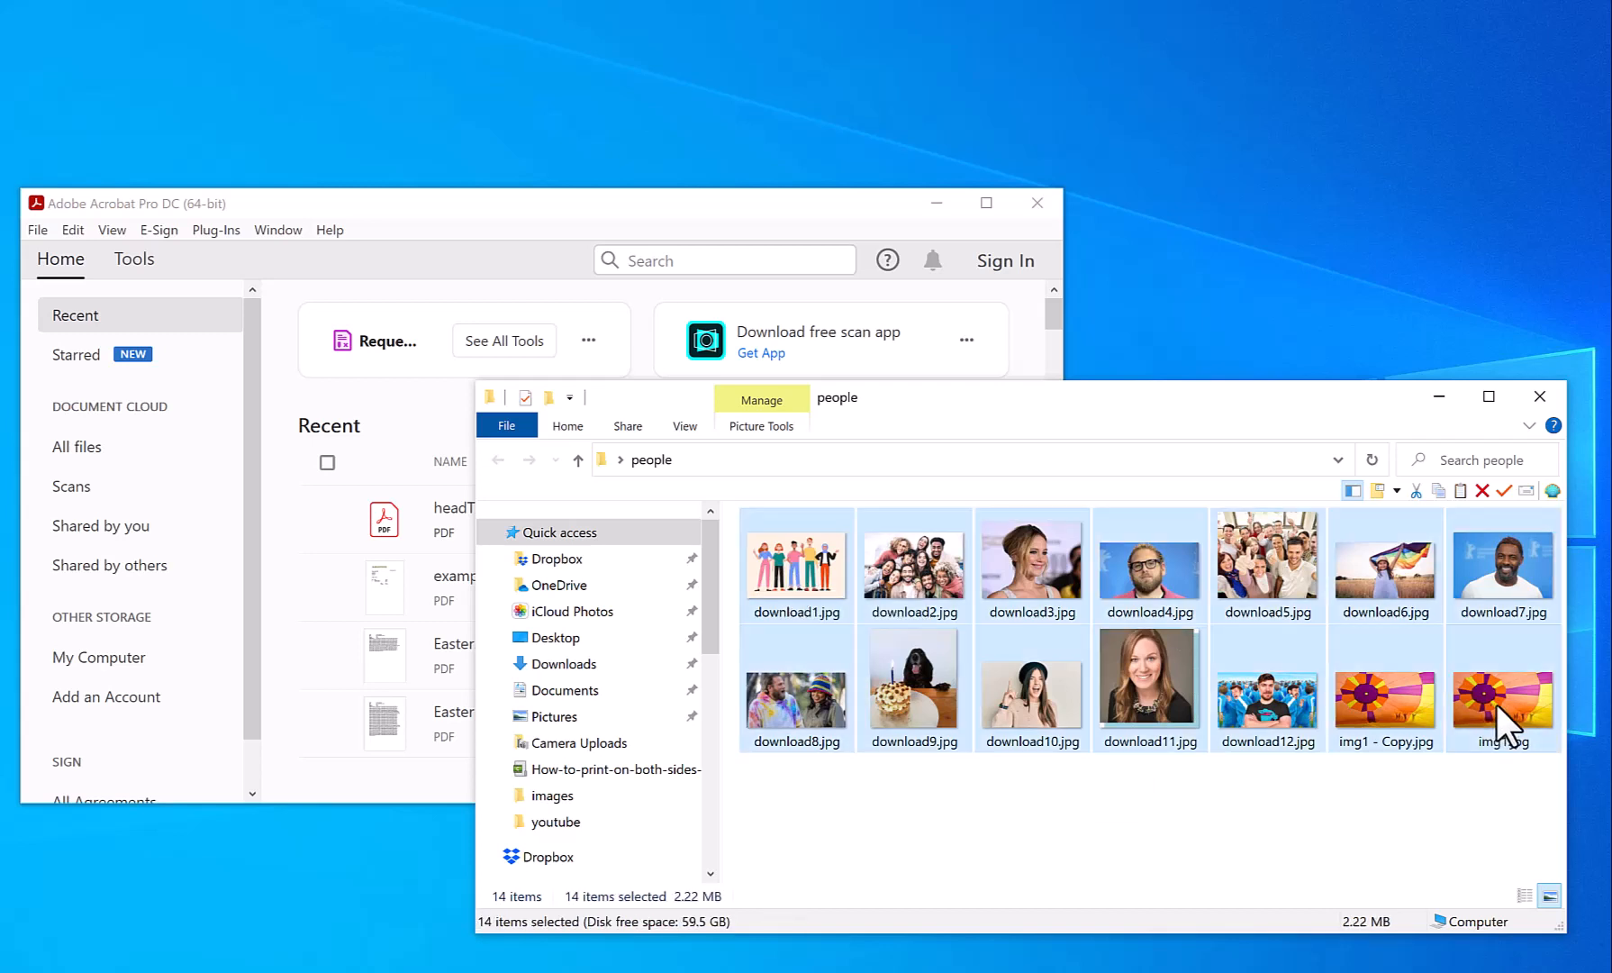
{"action": "left_click_drag", "start_coordinate": [941, 411], "coordinate": [1227, 390]}
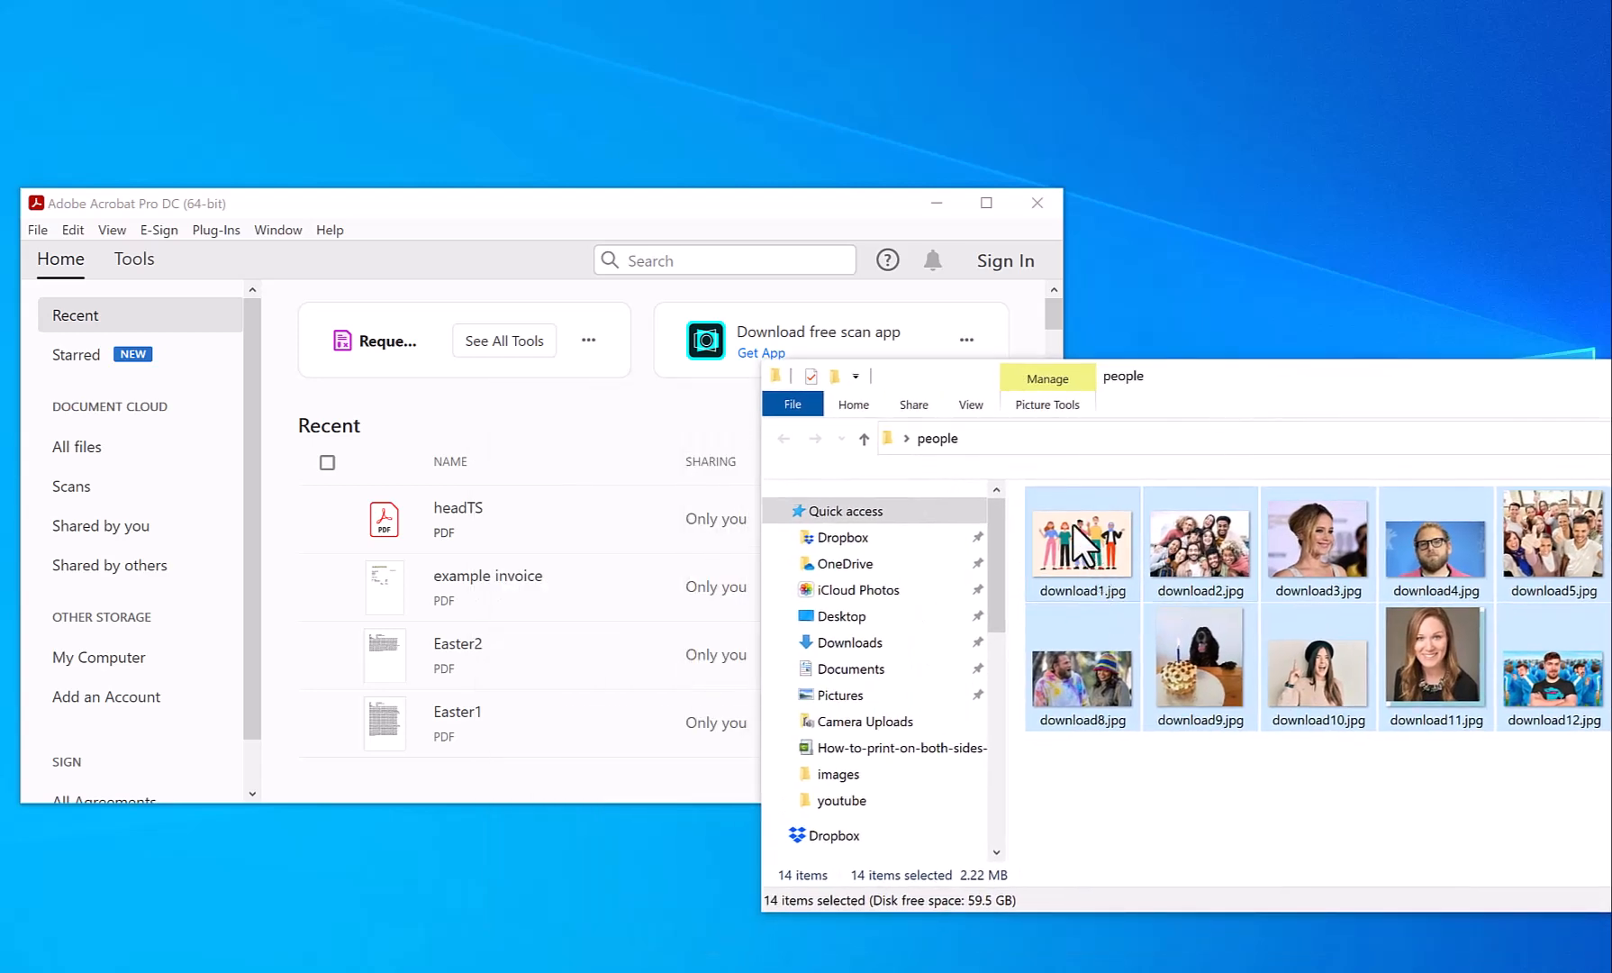
{"action": "left_click_drag", "start_coordinate": [1073, 525], "coordinate": [568, 521]}
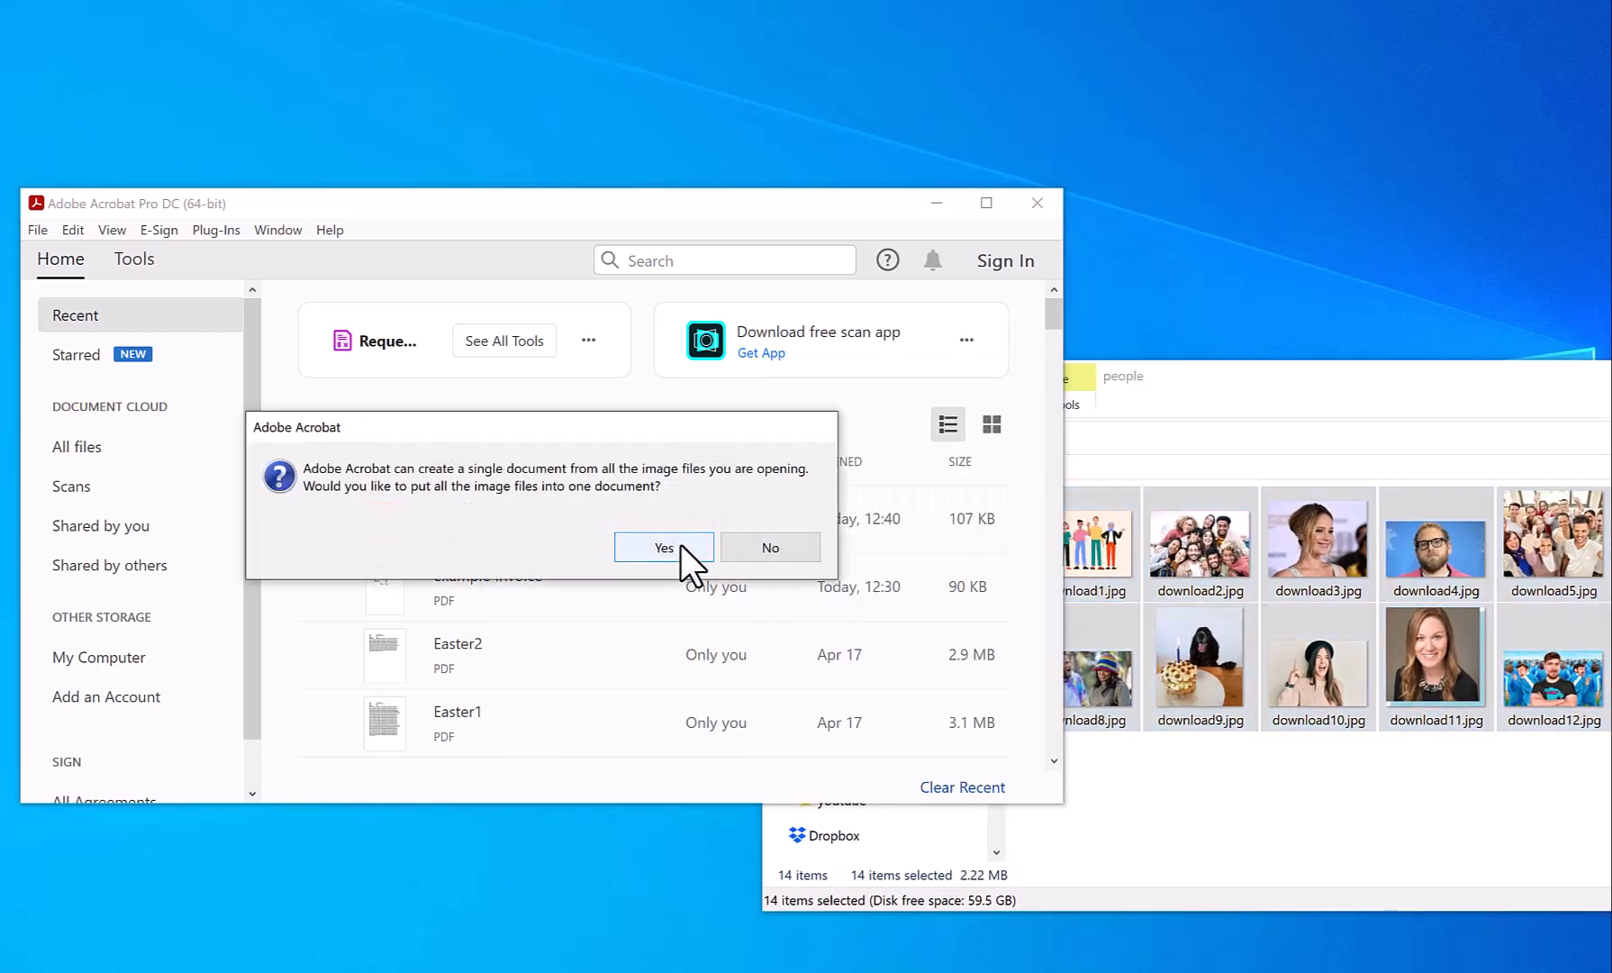
{"action": "left_click", "coordinate": [664, 547]}
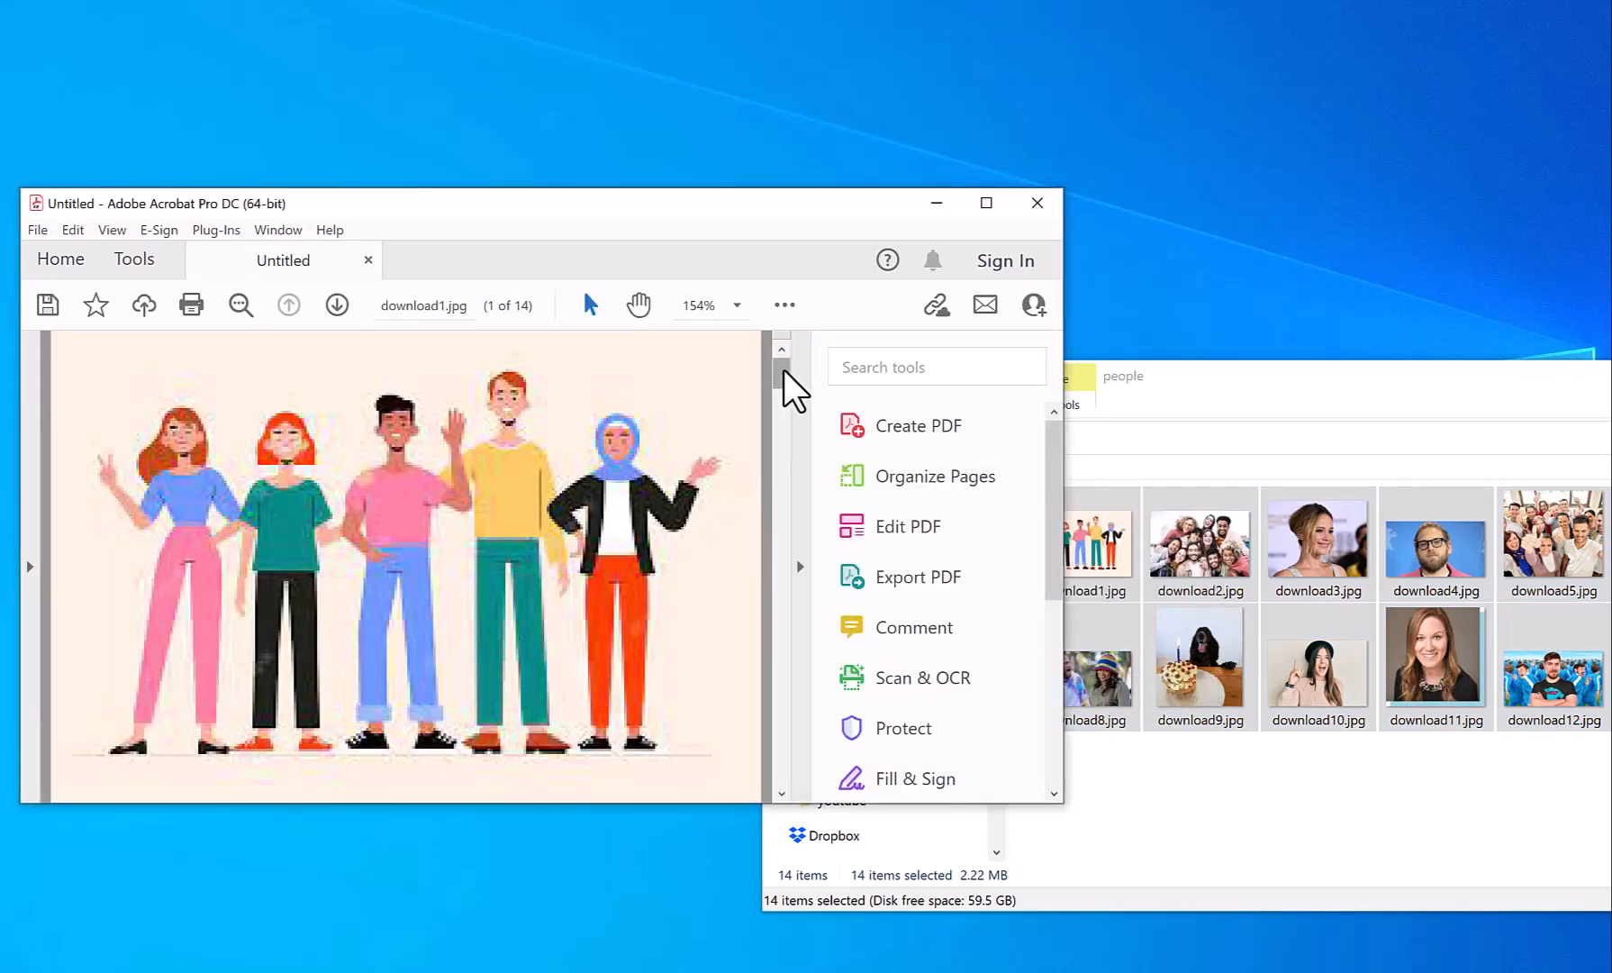
Set the print job to multiple pages per sheet in a custom 2 by 3 grid and review each sheet in the preview
{"action": "left_click_drag", "start_coordinate": [783, 368], "coordinate": [535, 289]}
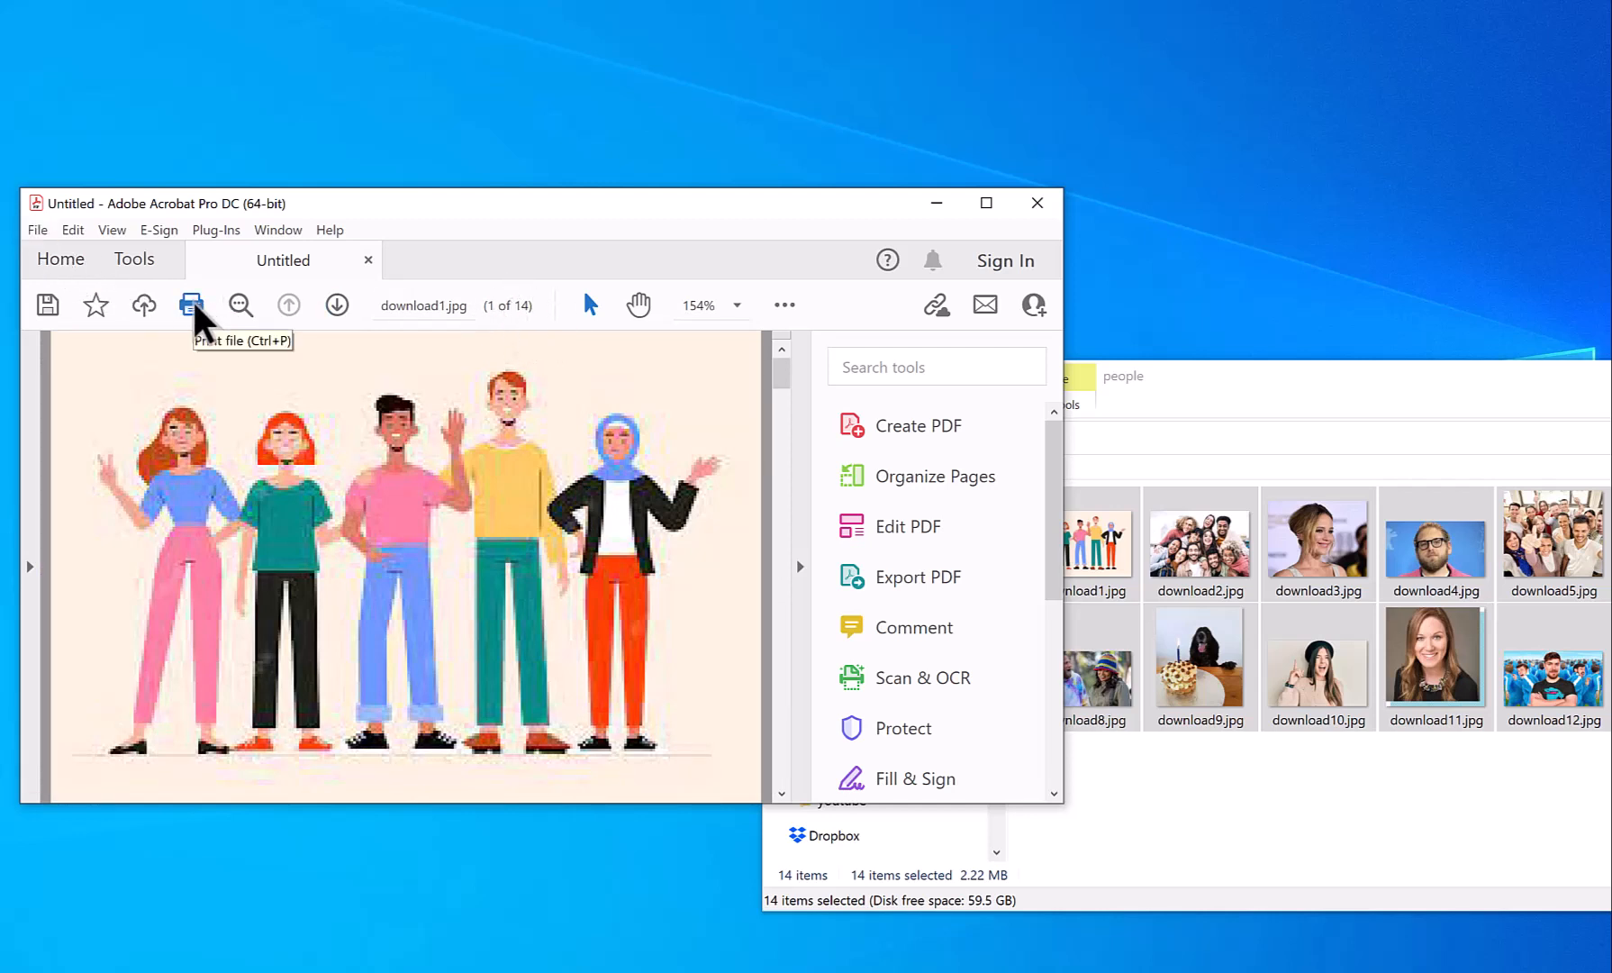
{"action": "left_click", "coordinate": [40, 231]}
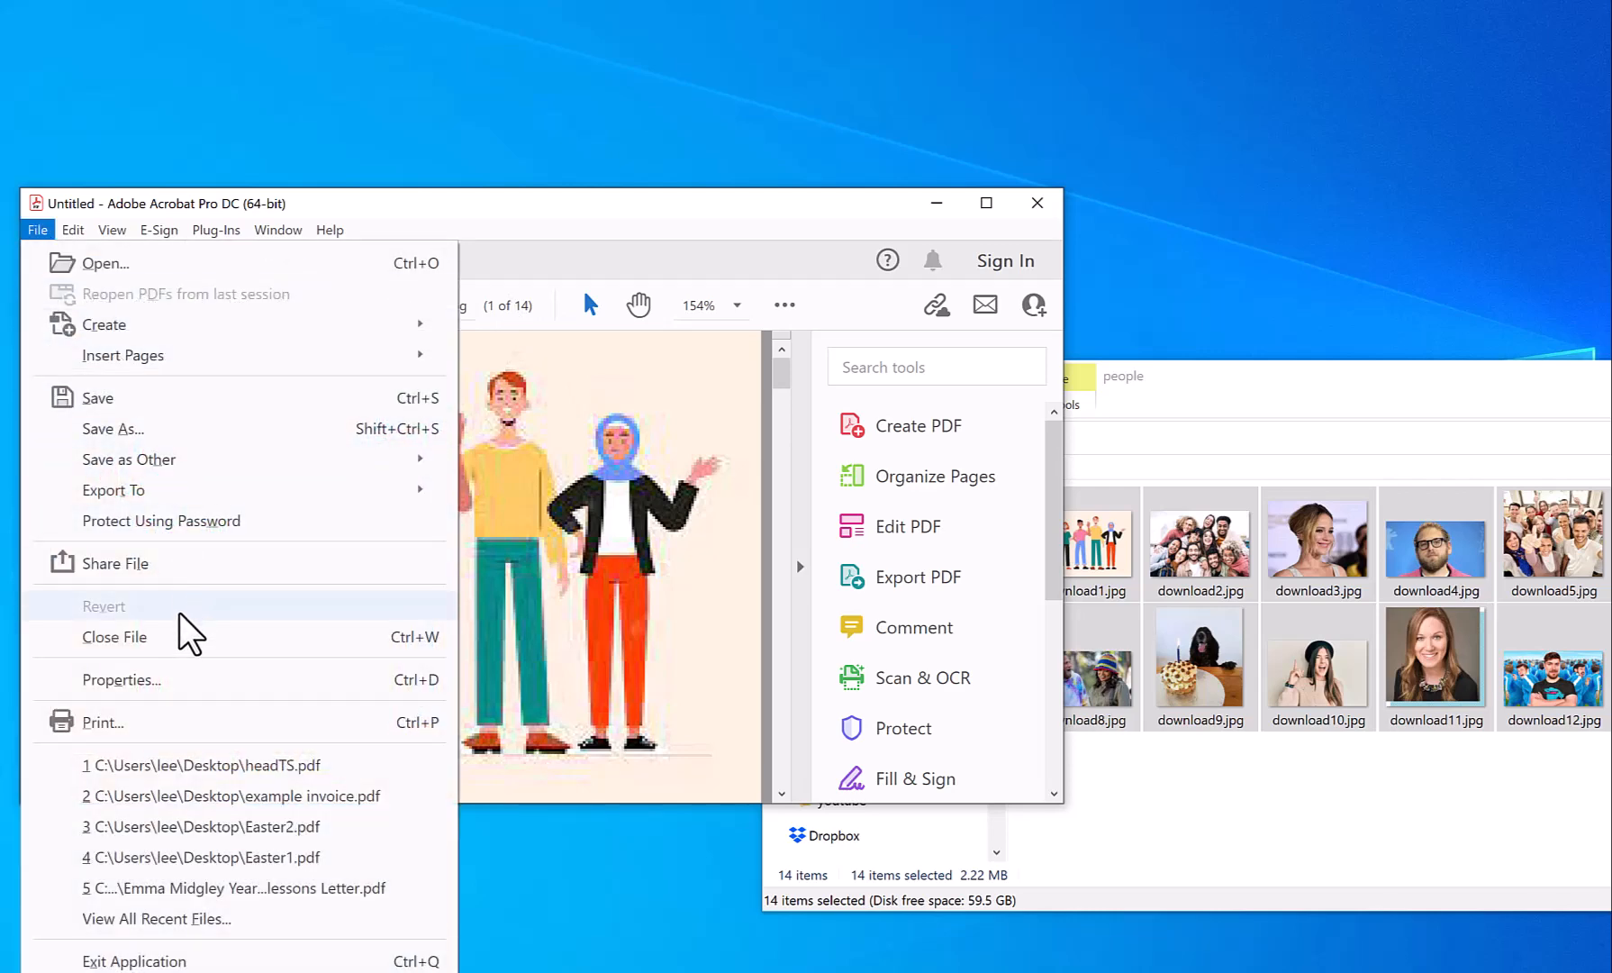
{"action": "key", "text": "ctrl+p"}
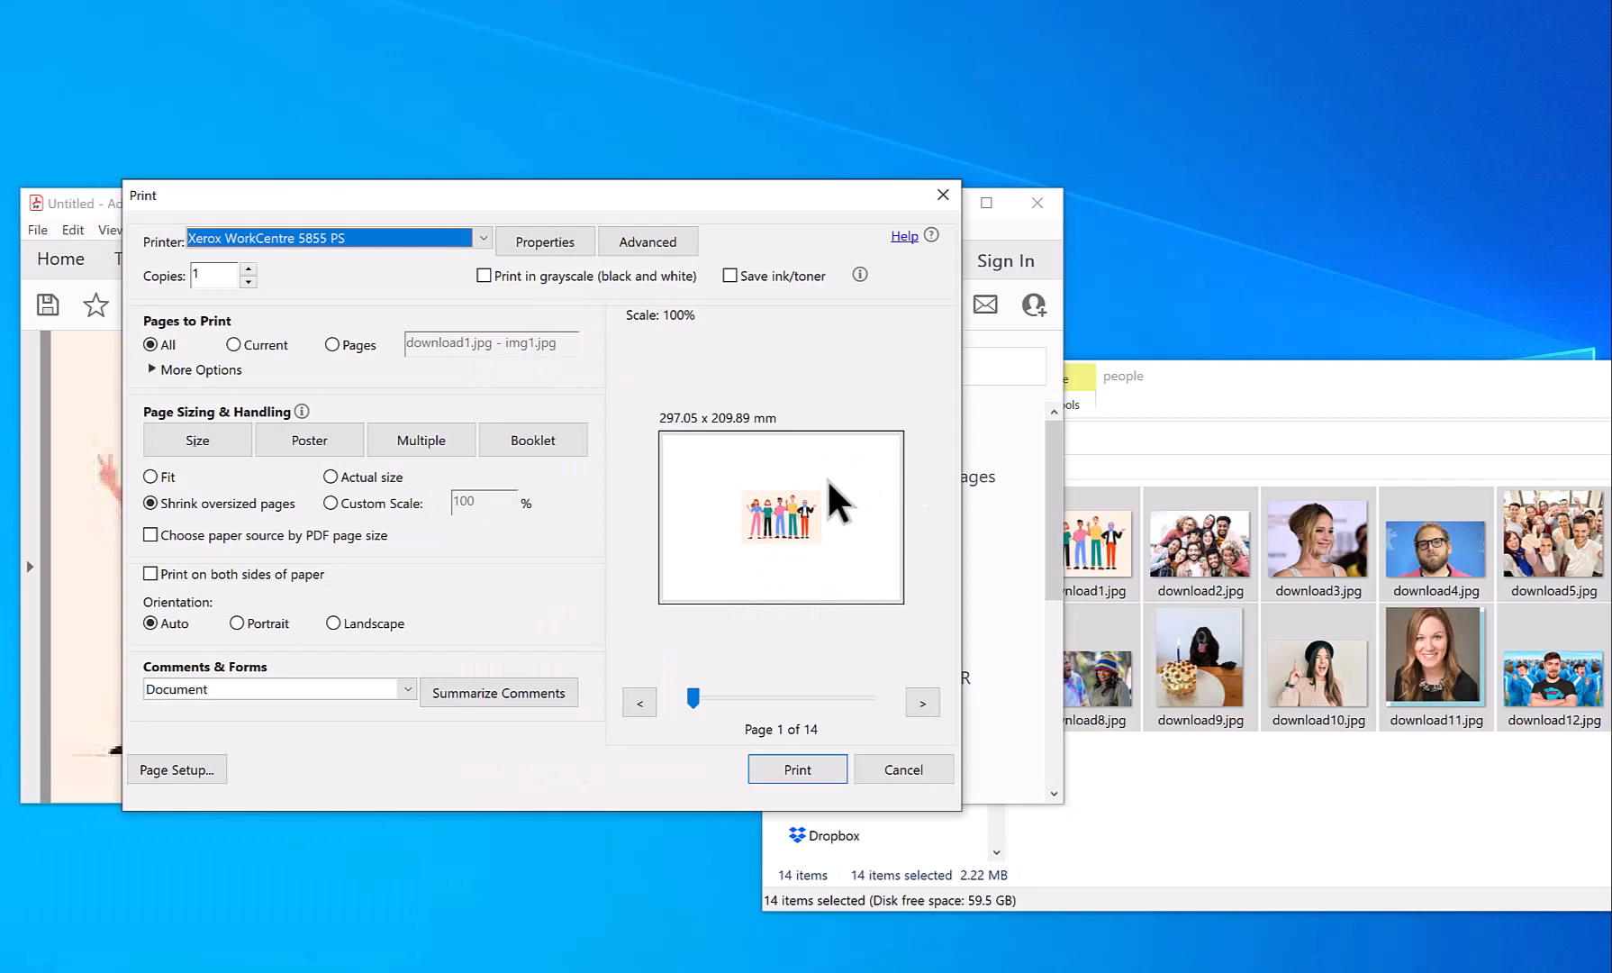
{"action": "left_click", "coordinate": [430, 436]}
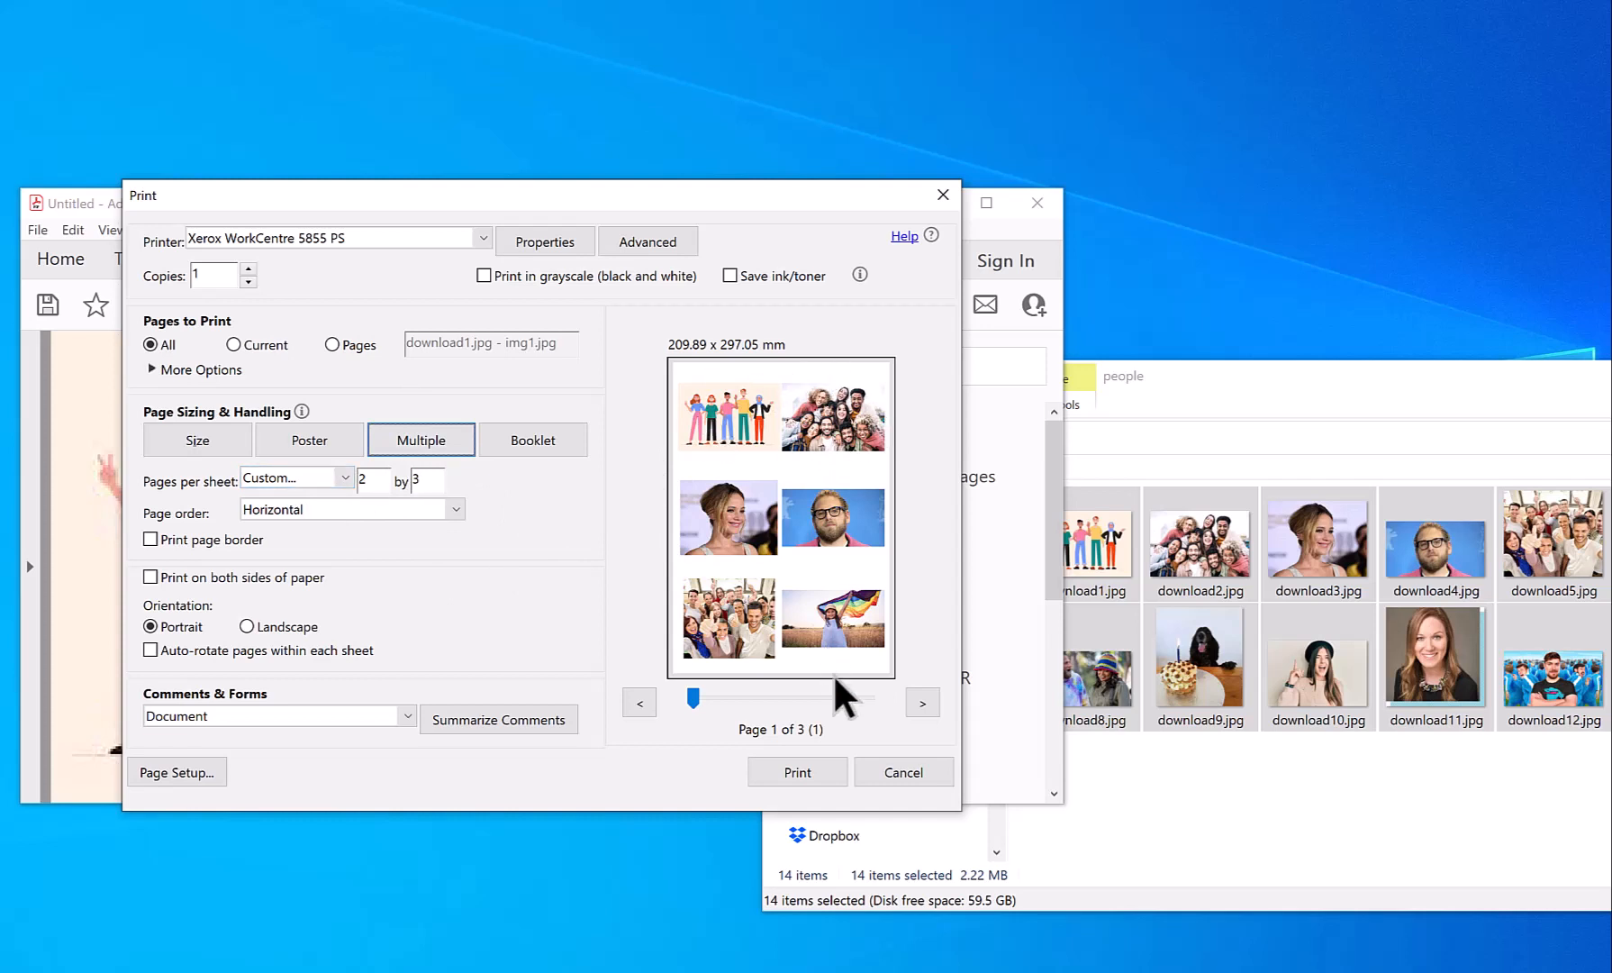
{"action": "left_click", "coordinate": [922, 701]}
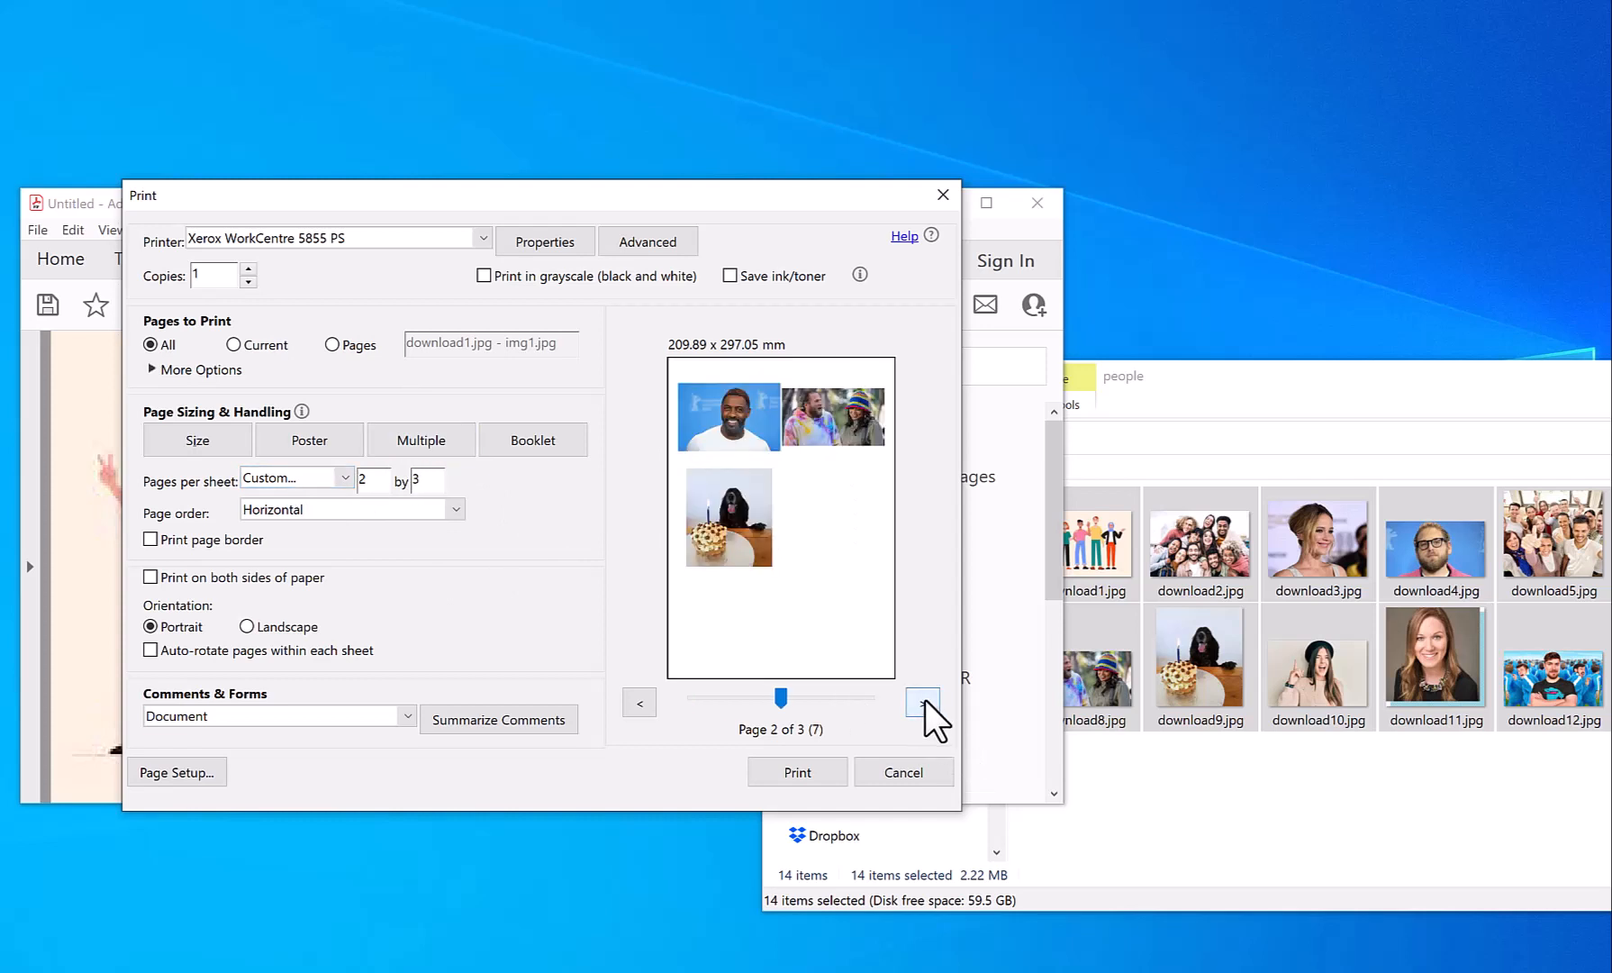
{"action": "left_click", "coordinate": [924, 701]}
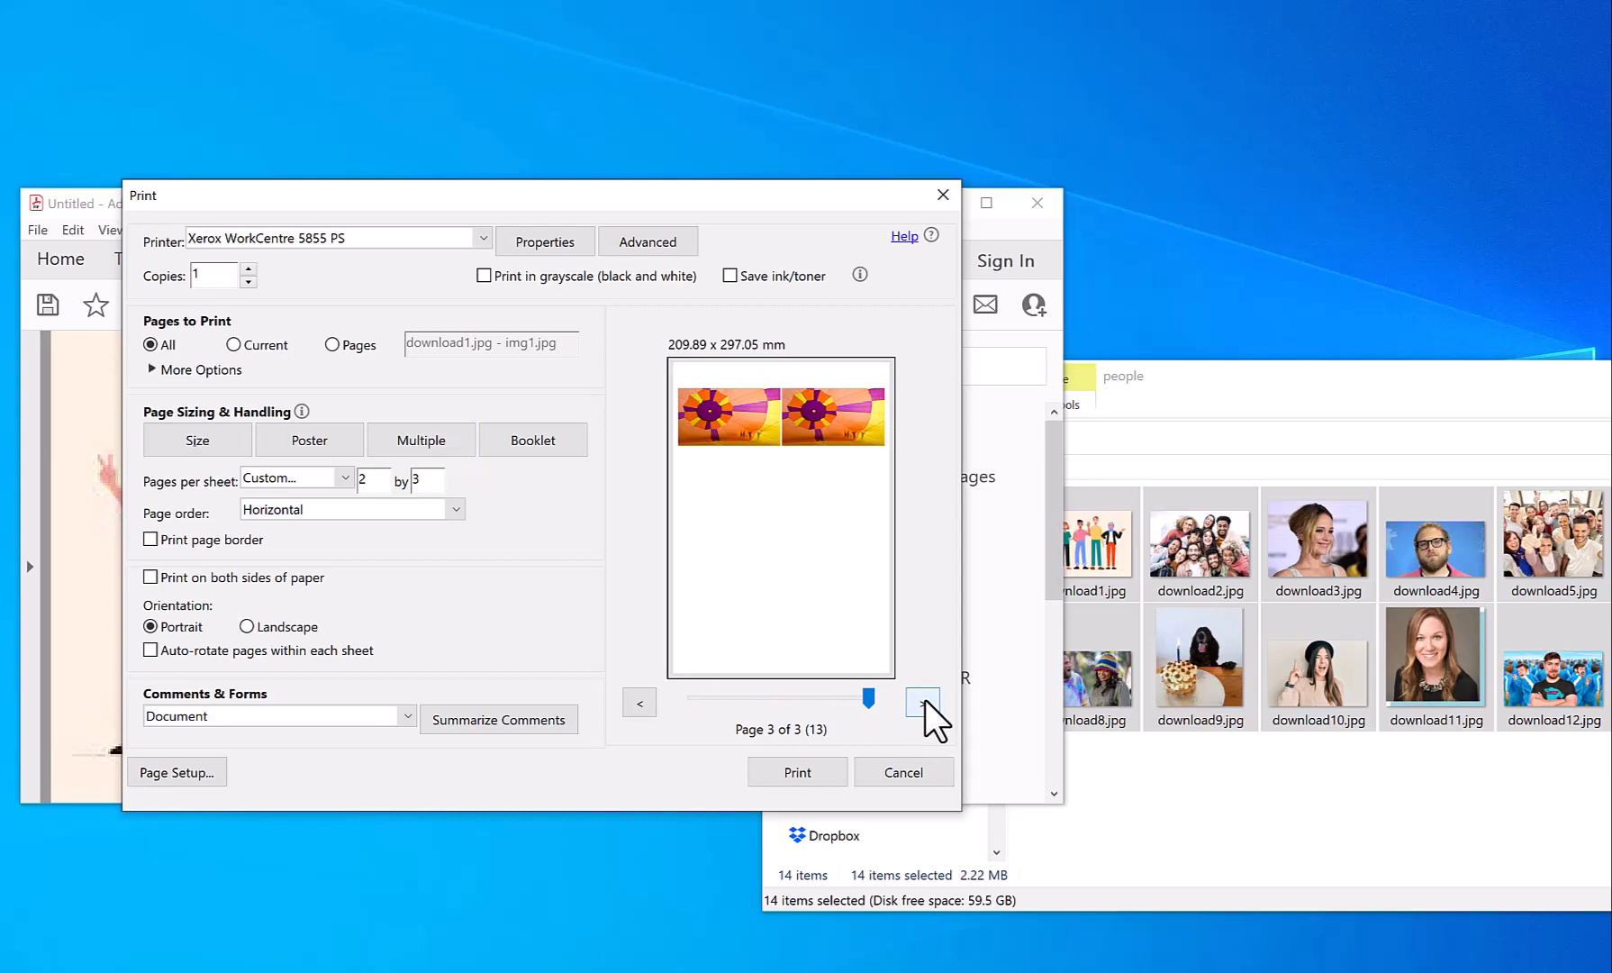
{"action": "left_click", "coordinate": [640, 701]}
{"action": "left_click", "coordinate": [639, 702]}
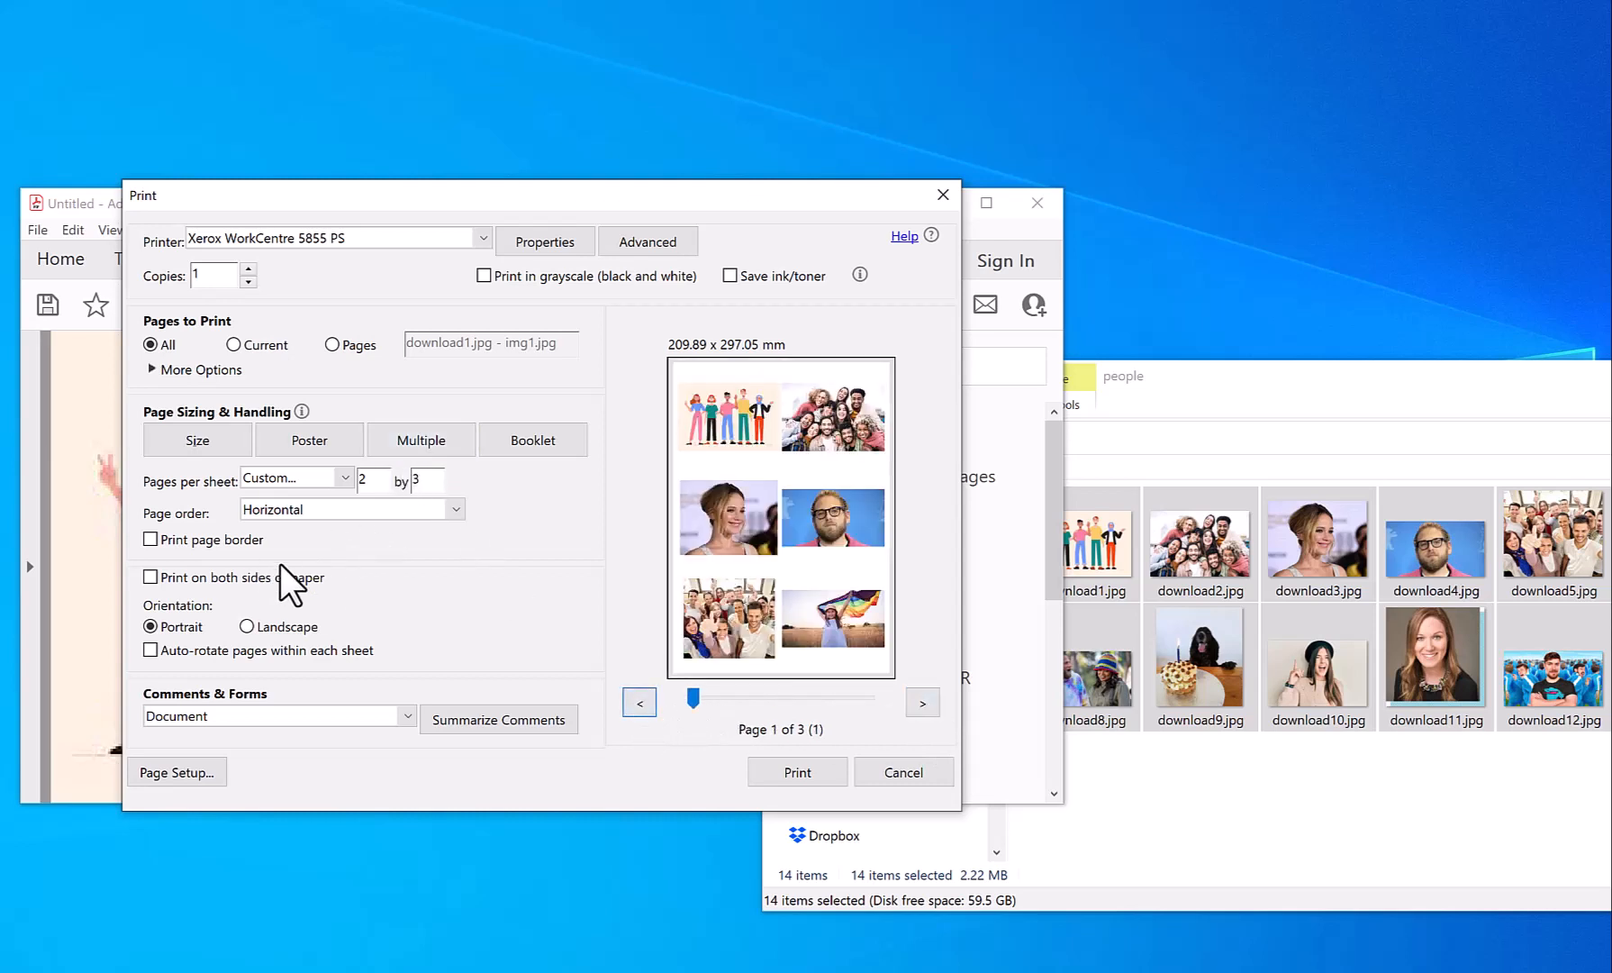
Switch the print orientation to landscape with a 3 by 2 pages-per-sheet grid and print the document
{"action": "left_click", "coordinate": [246, 626]}
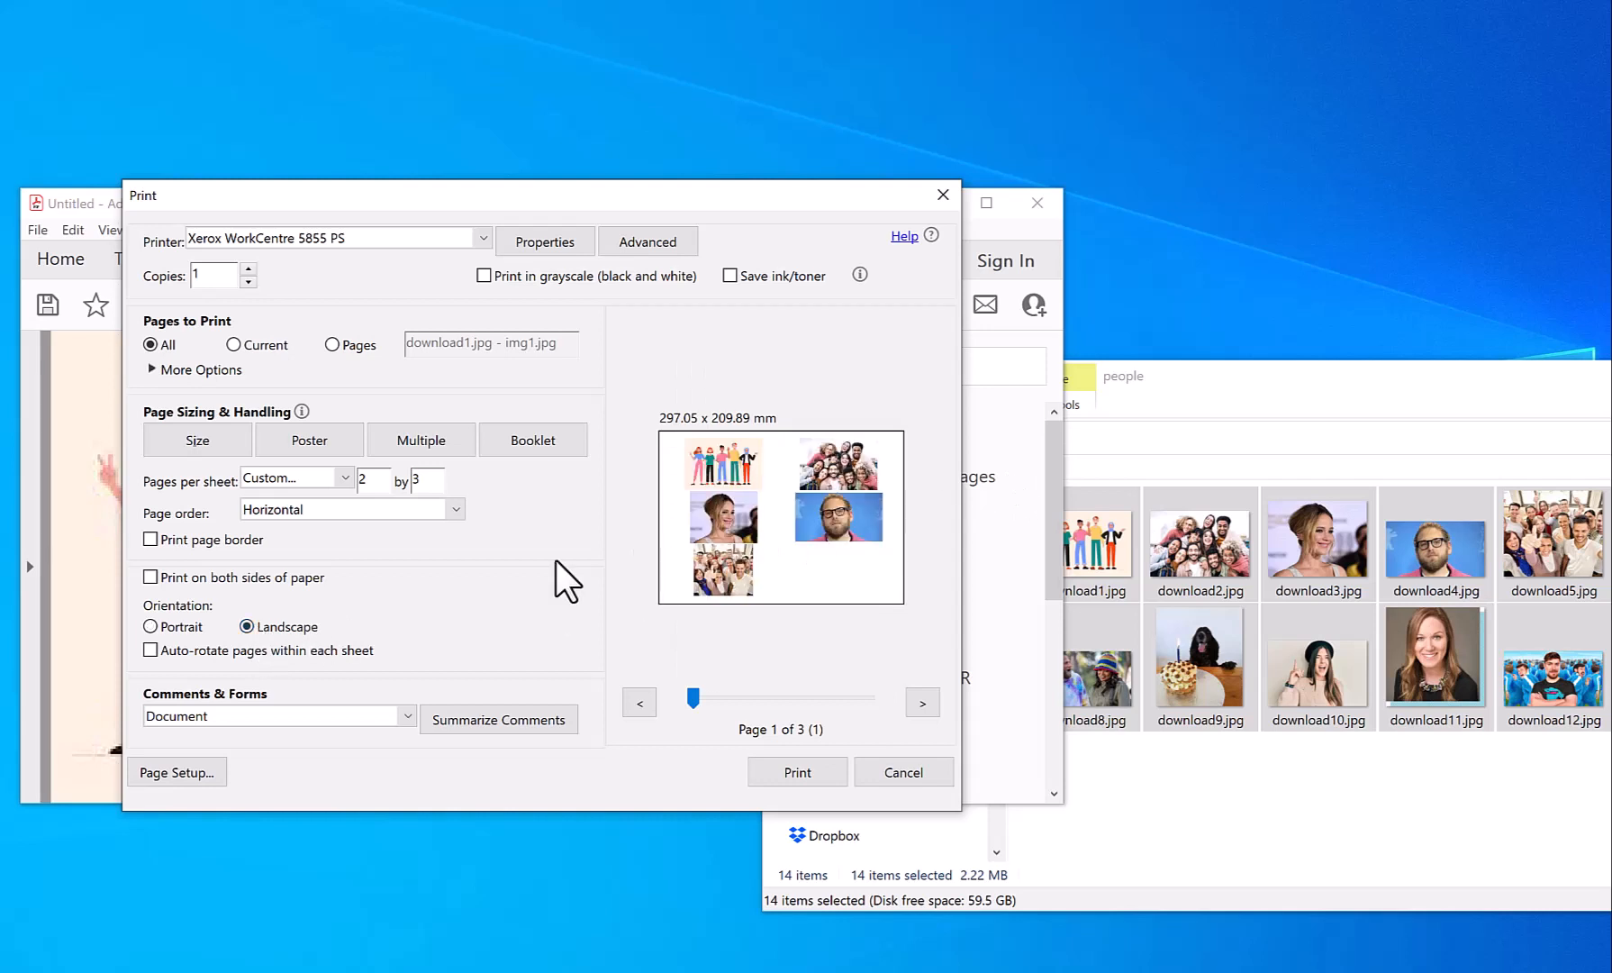
{"action": "double_click", "coordinate": [429, 479]}
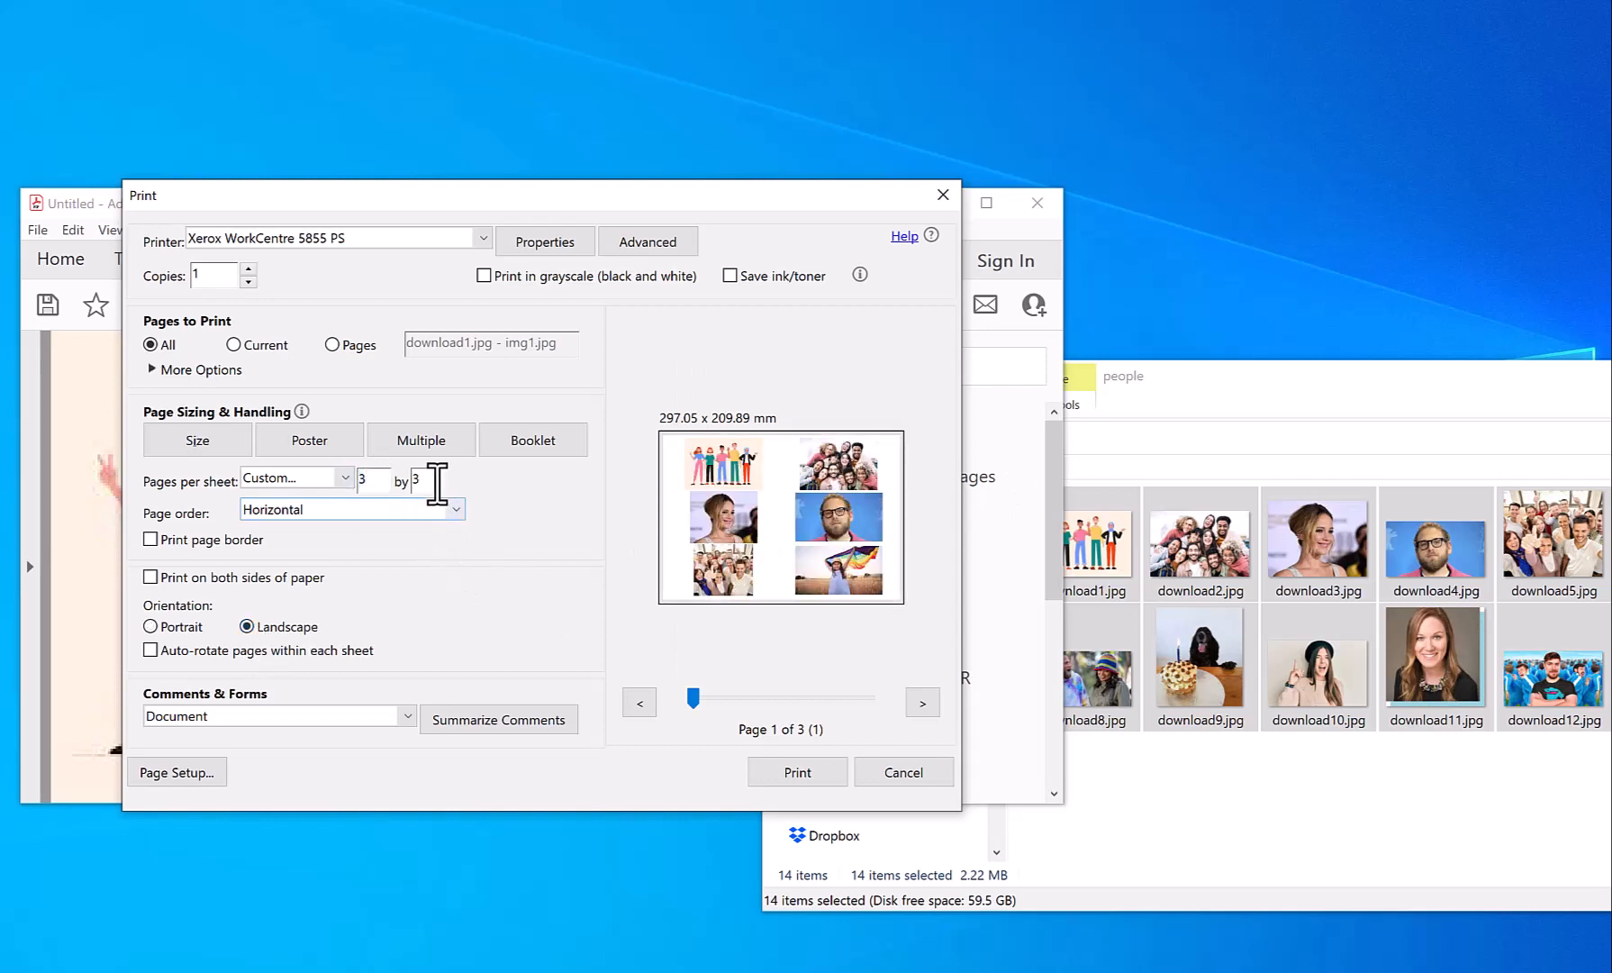
{"action": "type", "text": "2"}
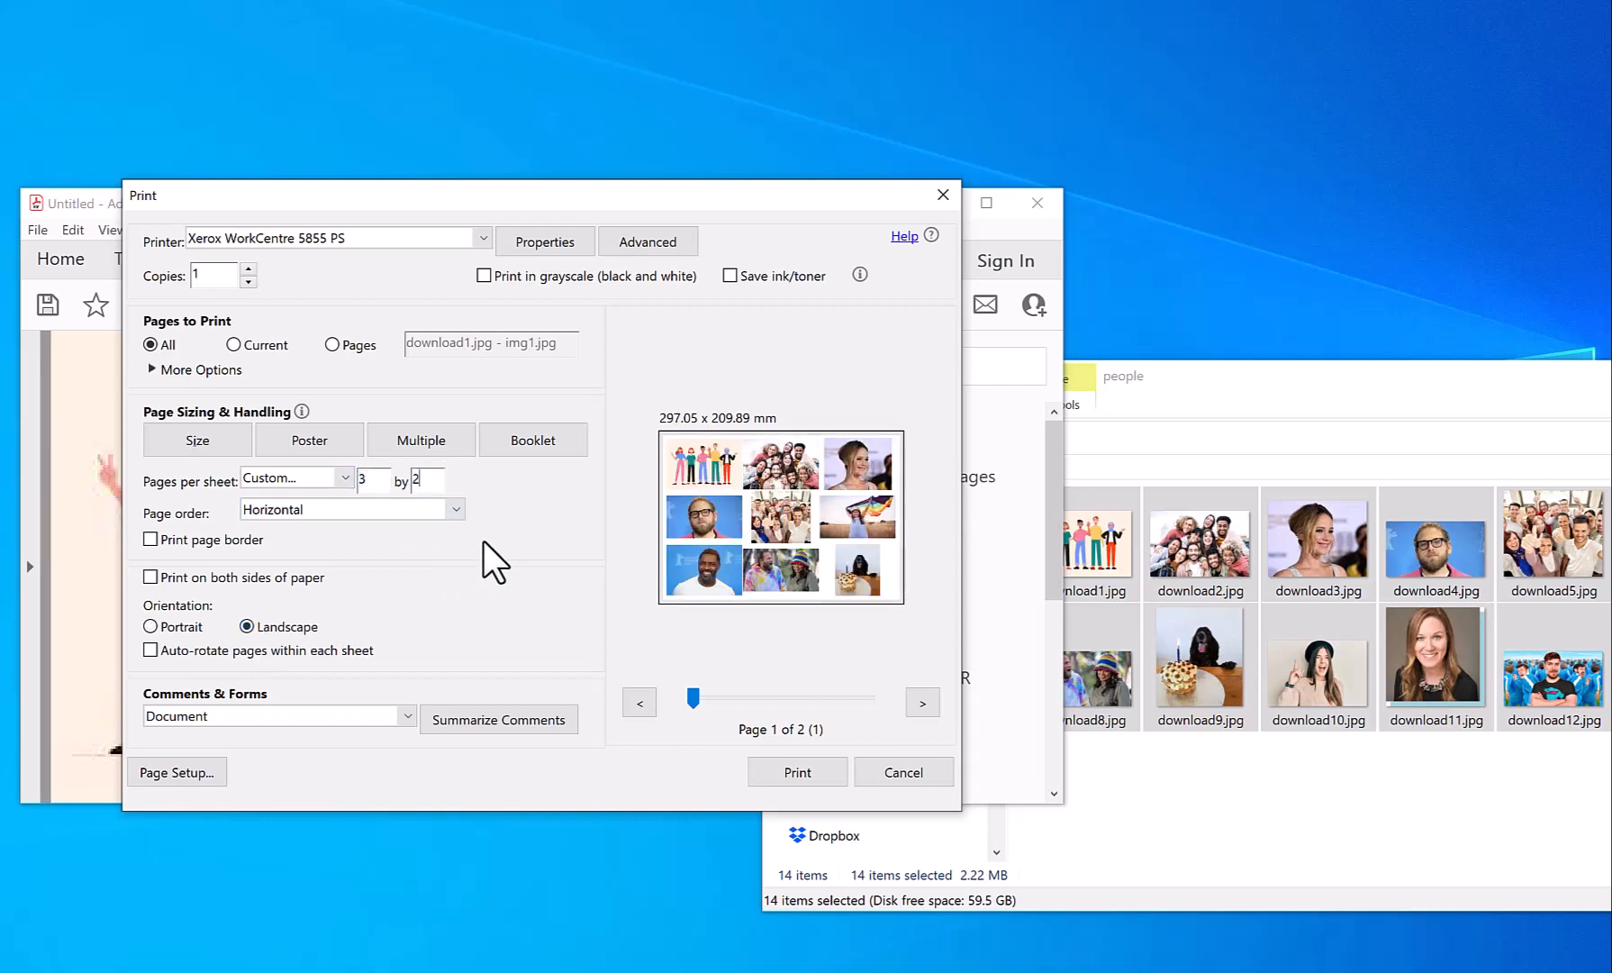
{"action": "left_click", "coordinate": [797, 771]}
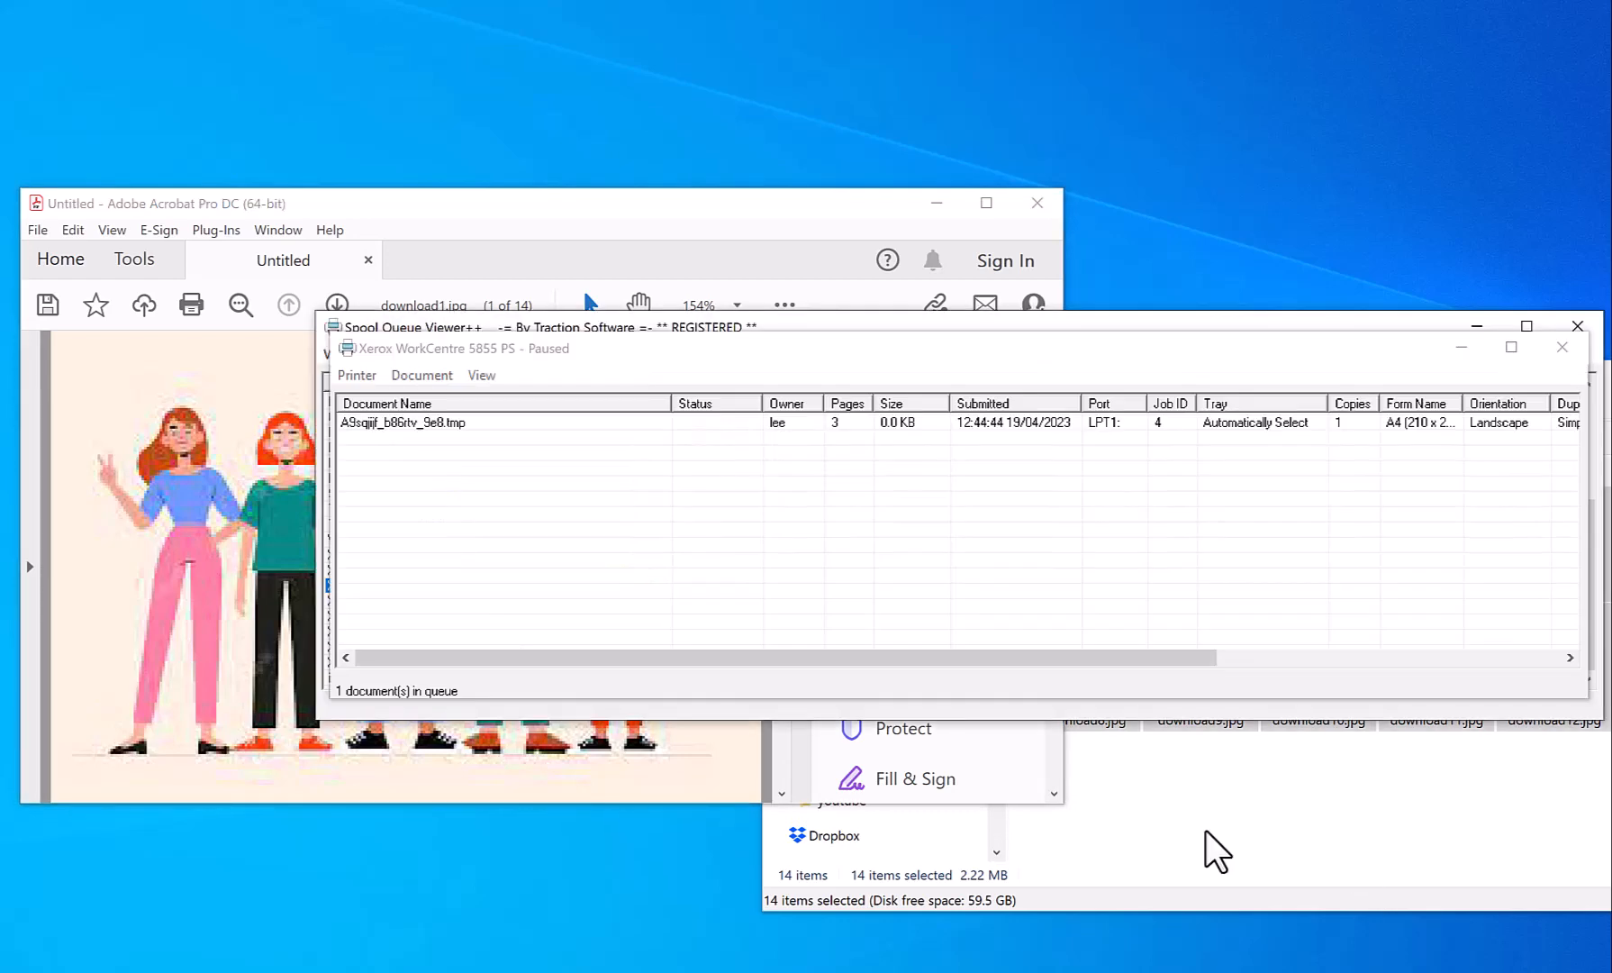
Examine the output of the landscape job in the Xerox WorkCentre 5855 PS queue and close it
{"action": "left_click", "coordinate": [476, 423]}
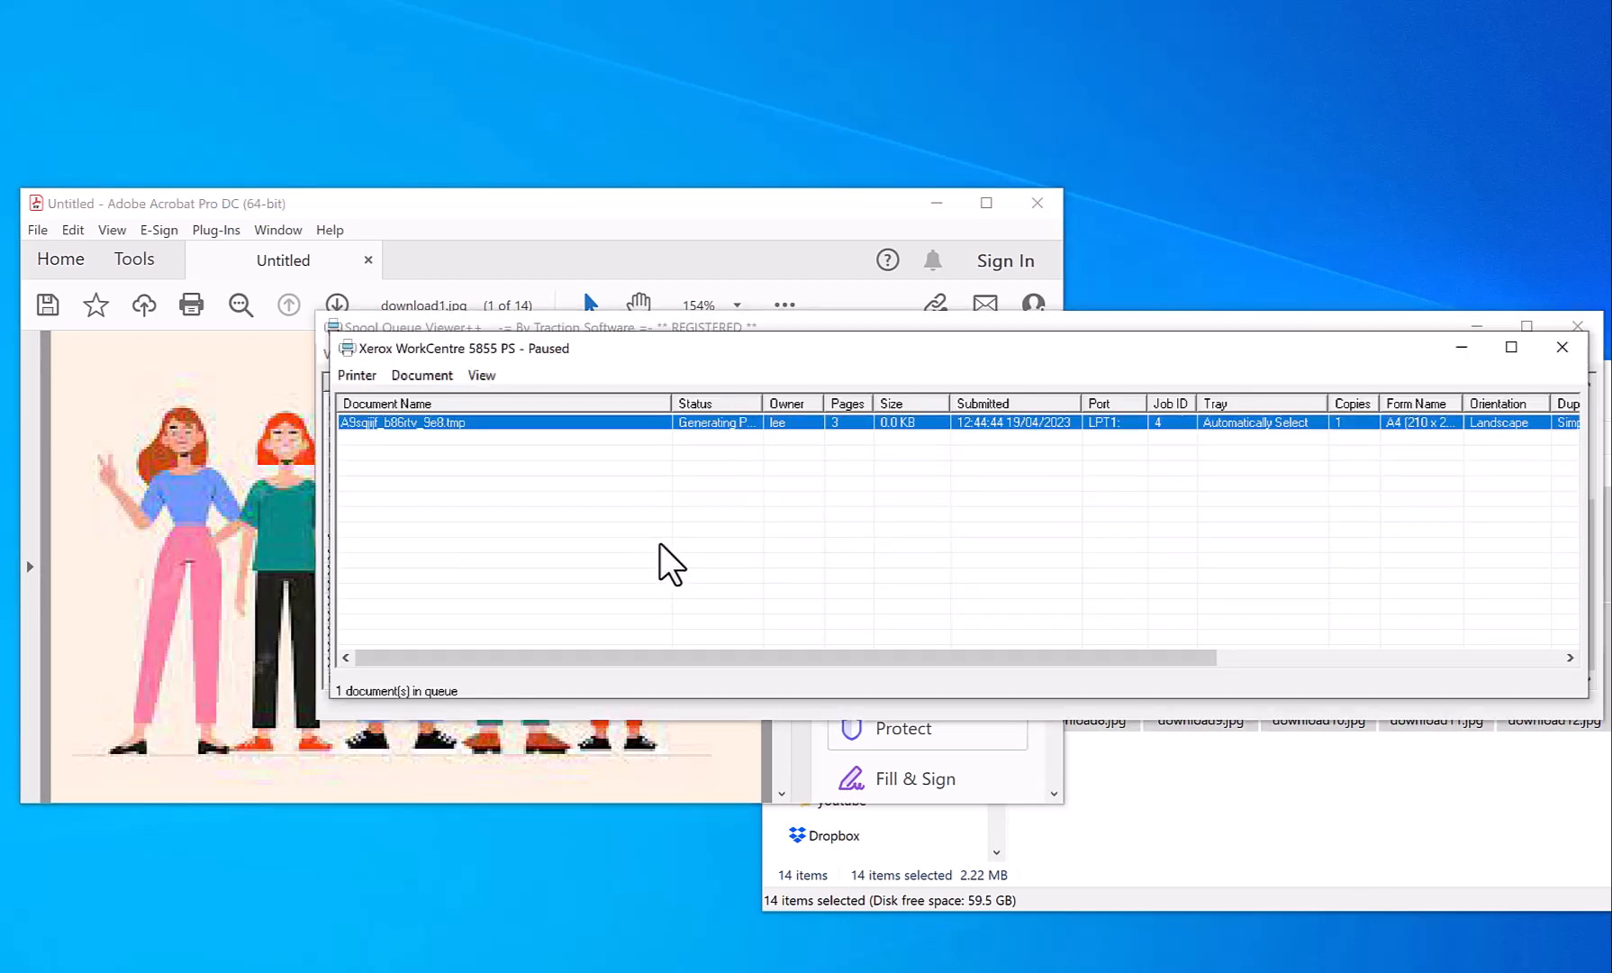
{"action": "left_click_drag", "start_coordinate": [789, 410], "coordinate": [616, 248]}
{"action": "left_click", "coordinate": [566, 259]}
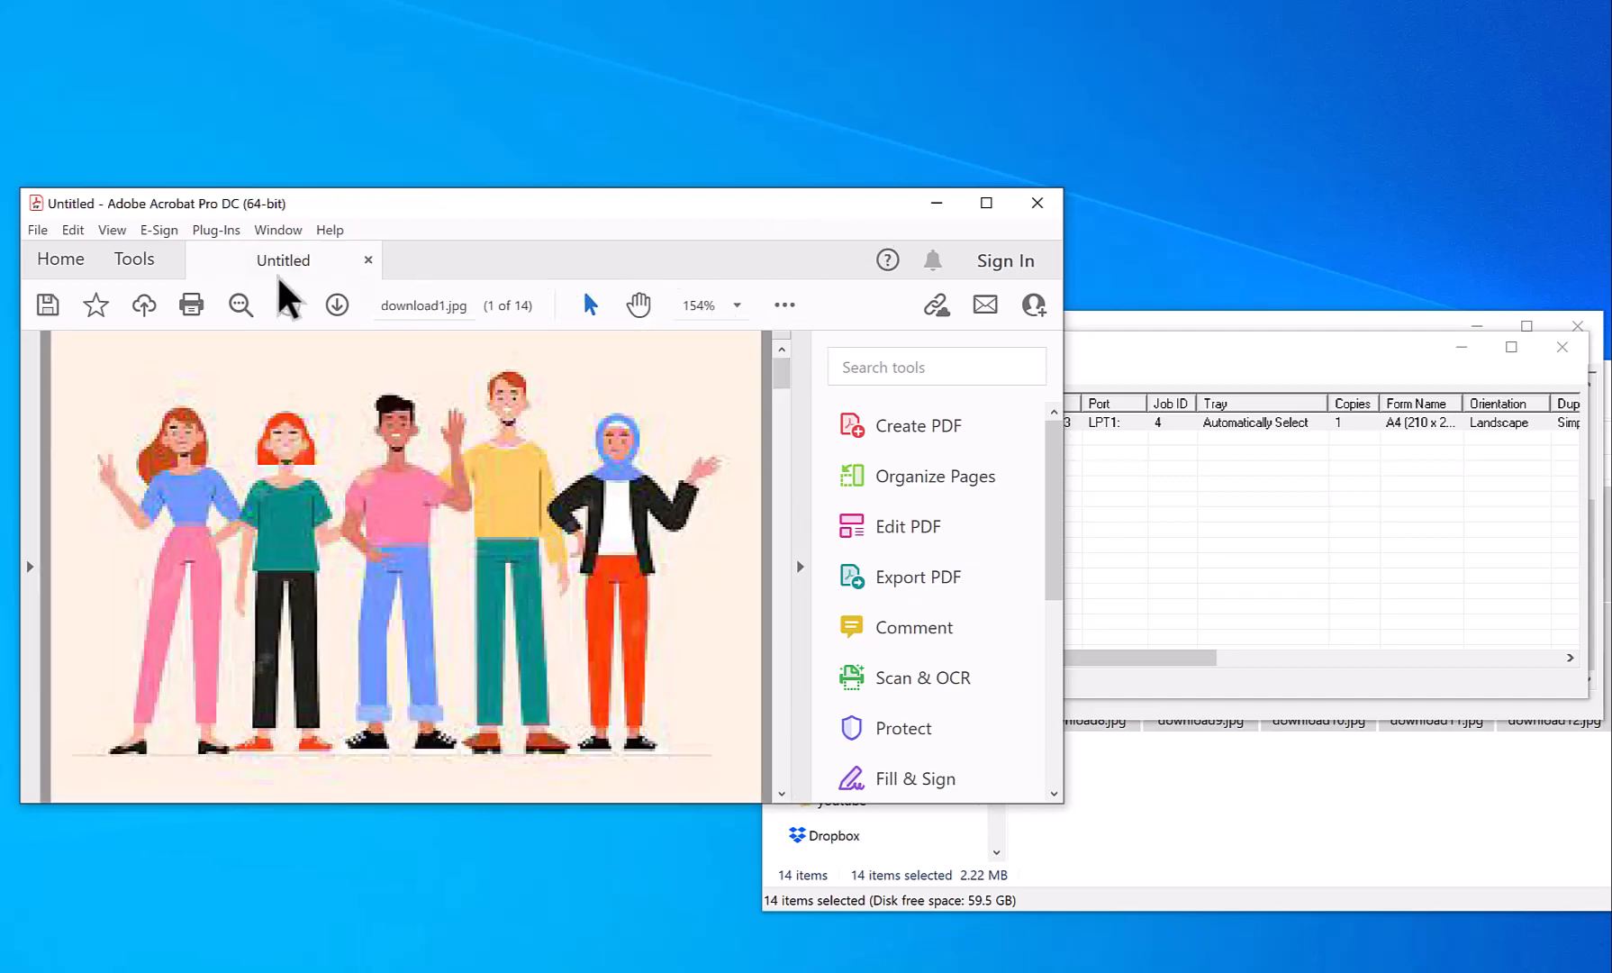
Start another print of the combined document and set the Xerox printer's print quality to High Resolution
{"action": "left_click", "coordinate": [38, 231]}
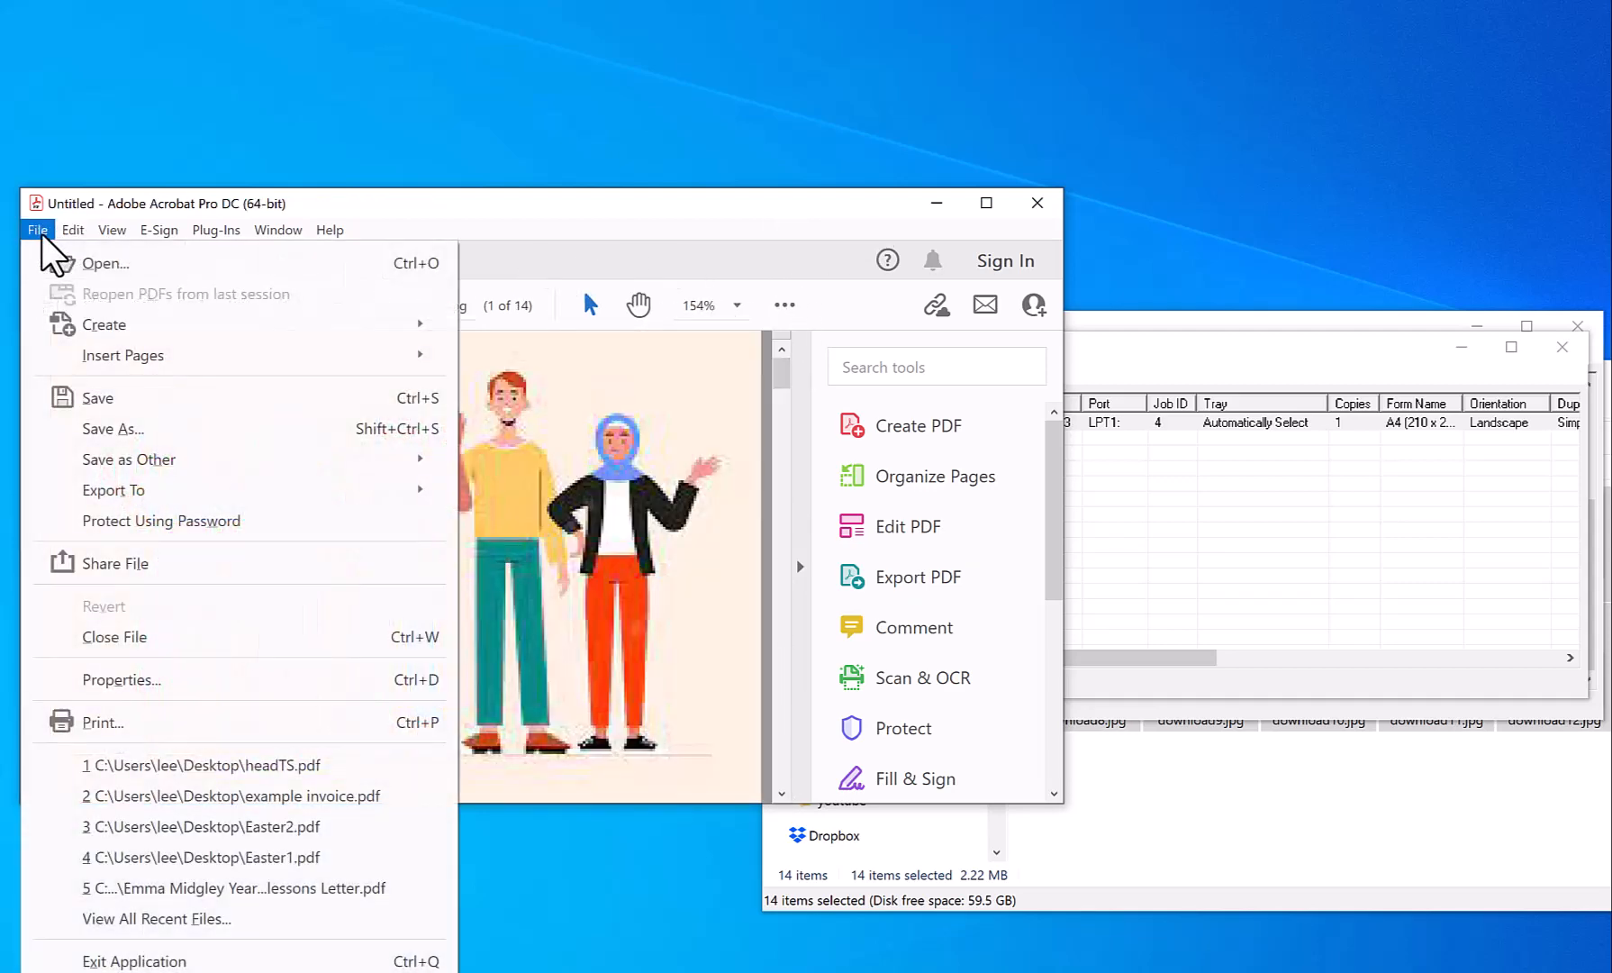
{"action": "left_click", "coordinate": [178, 725]}
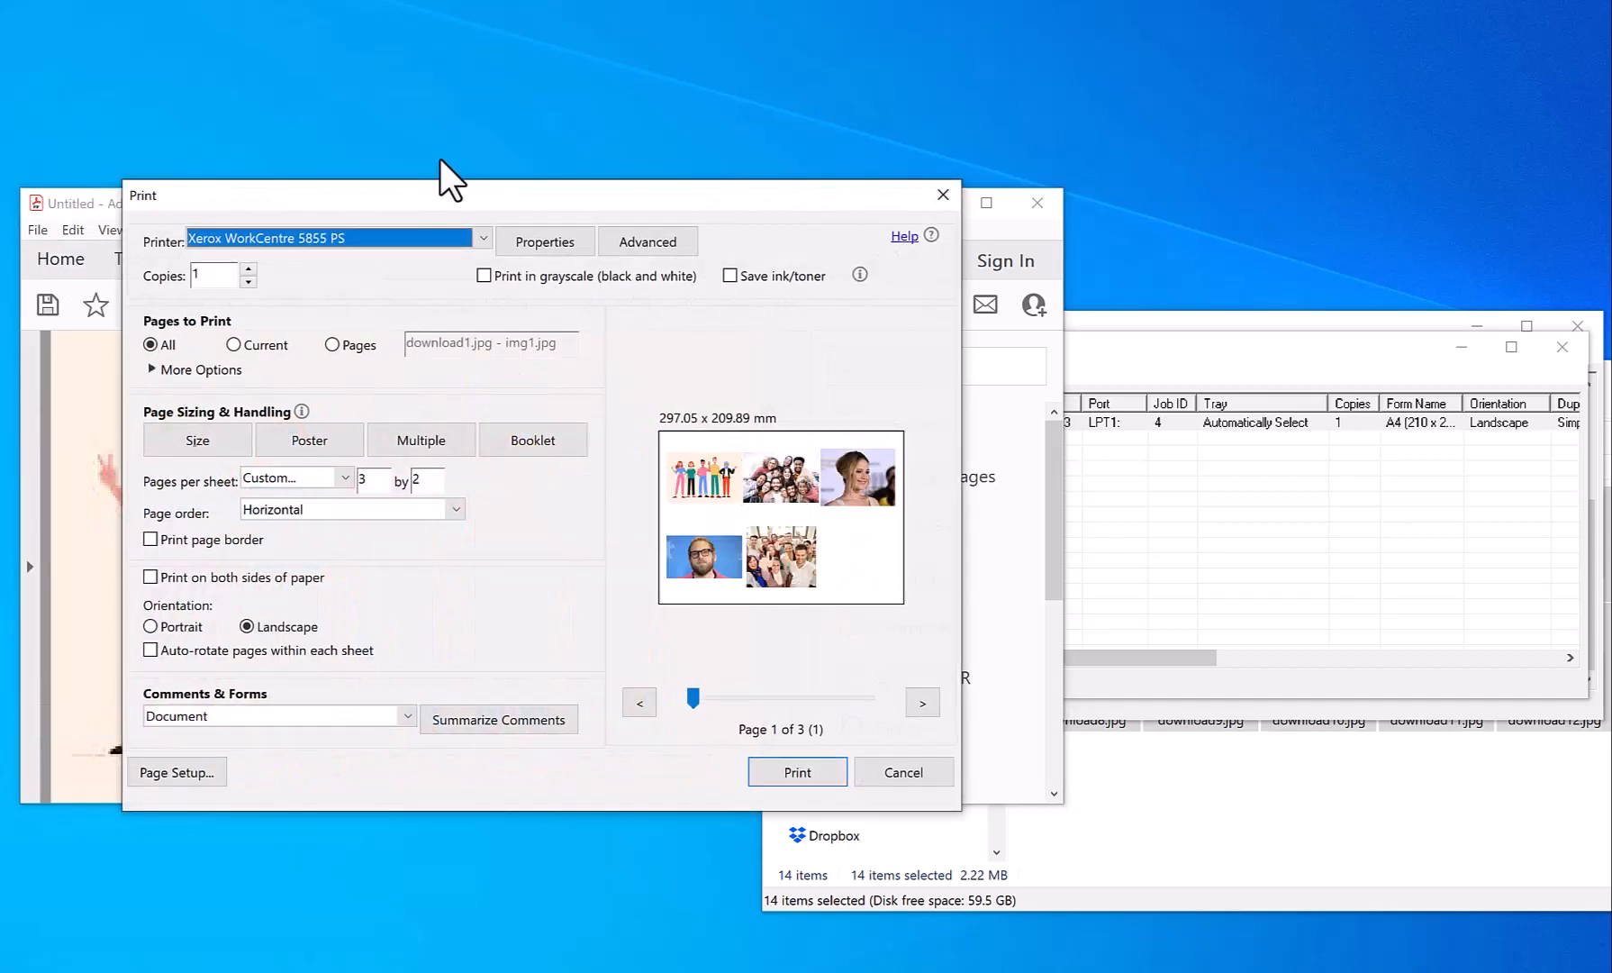
{"action": "left_click_drag", "start_coordinate": [443, 192], "coordinate": [598, 281]}
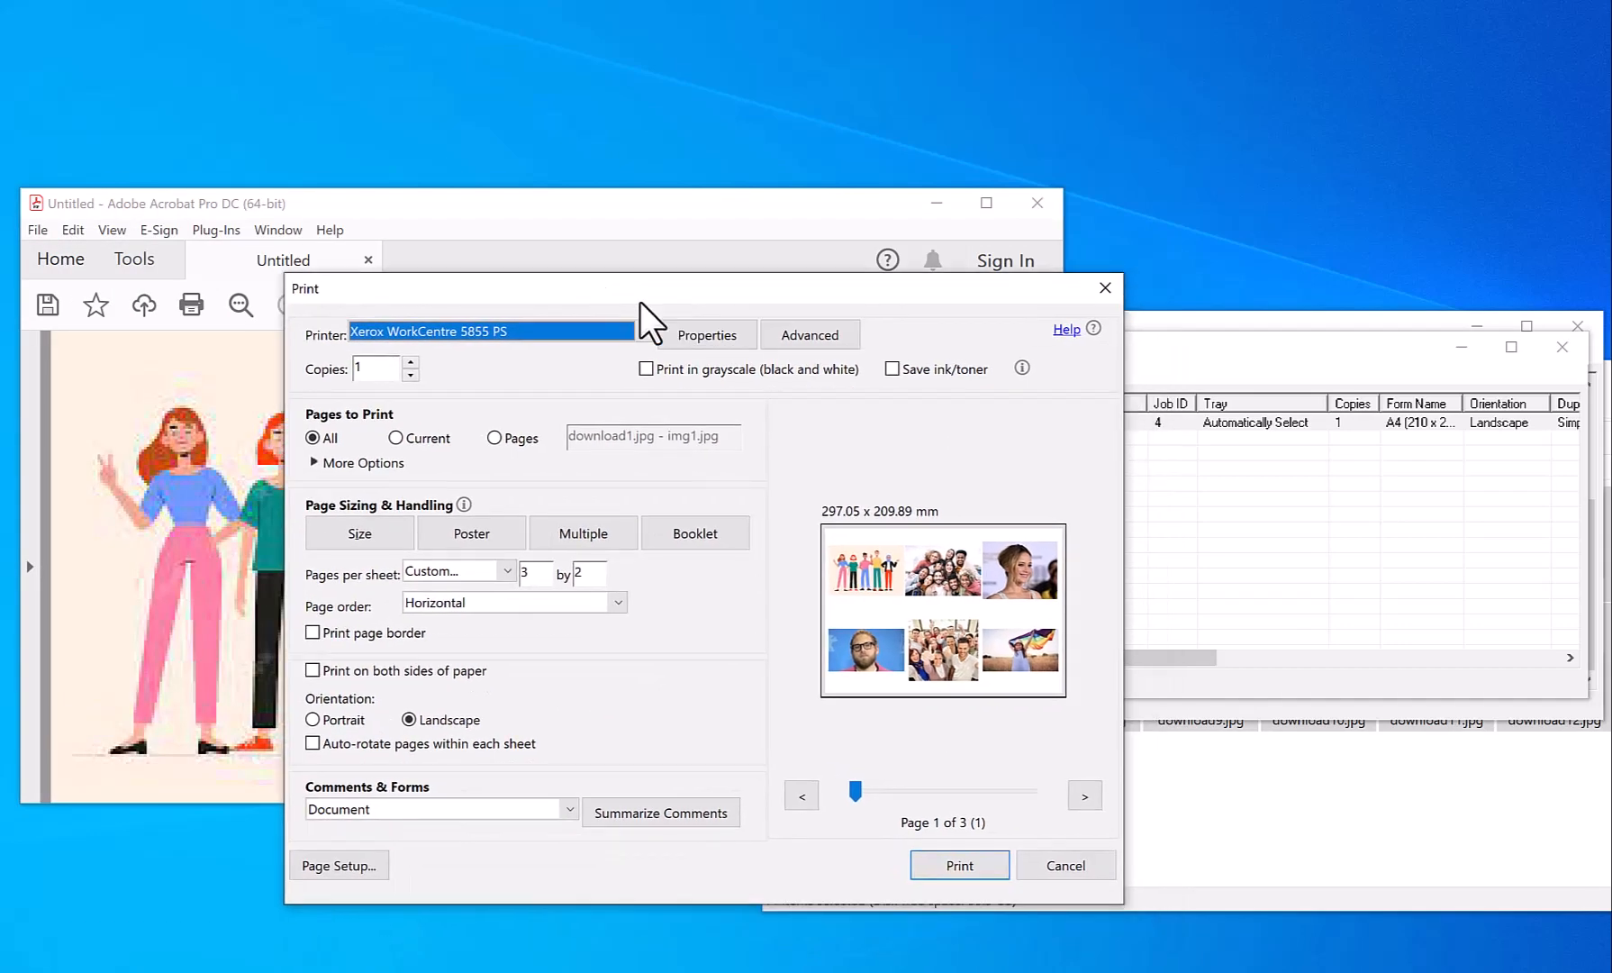
{"action": "left_click", "coordinate": [700, 335]}
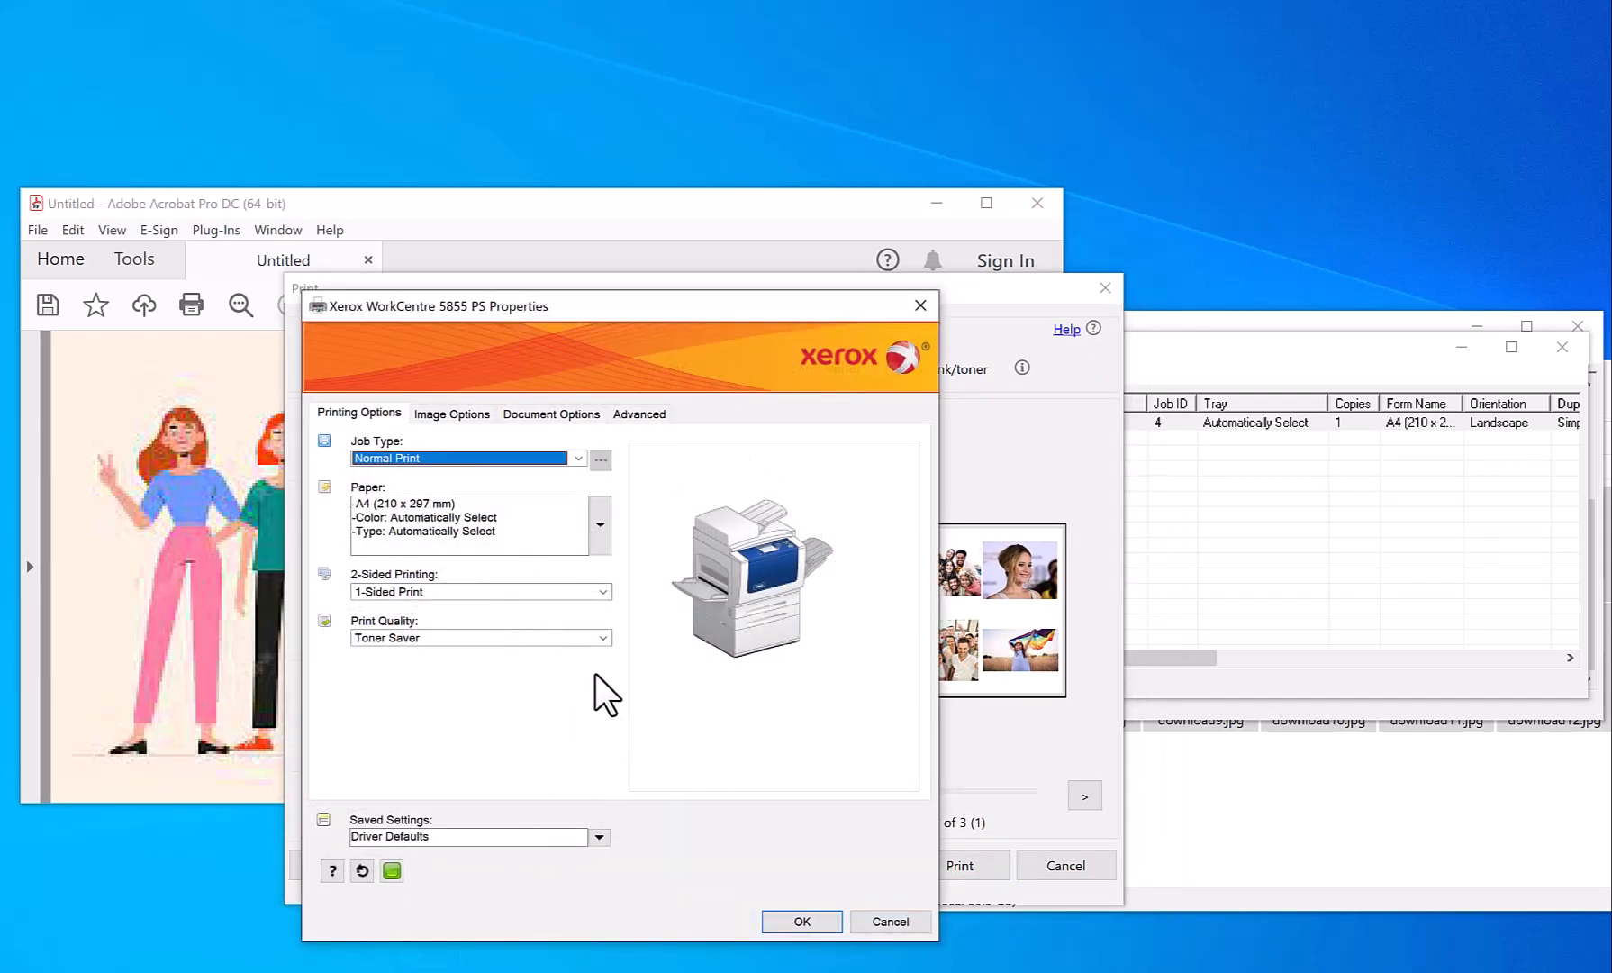
{"action": "left_click", "coordinate": [600, 638]}
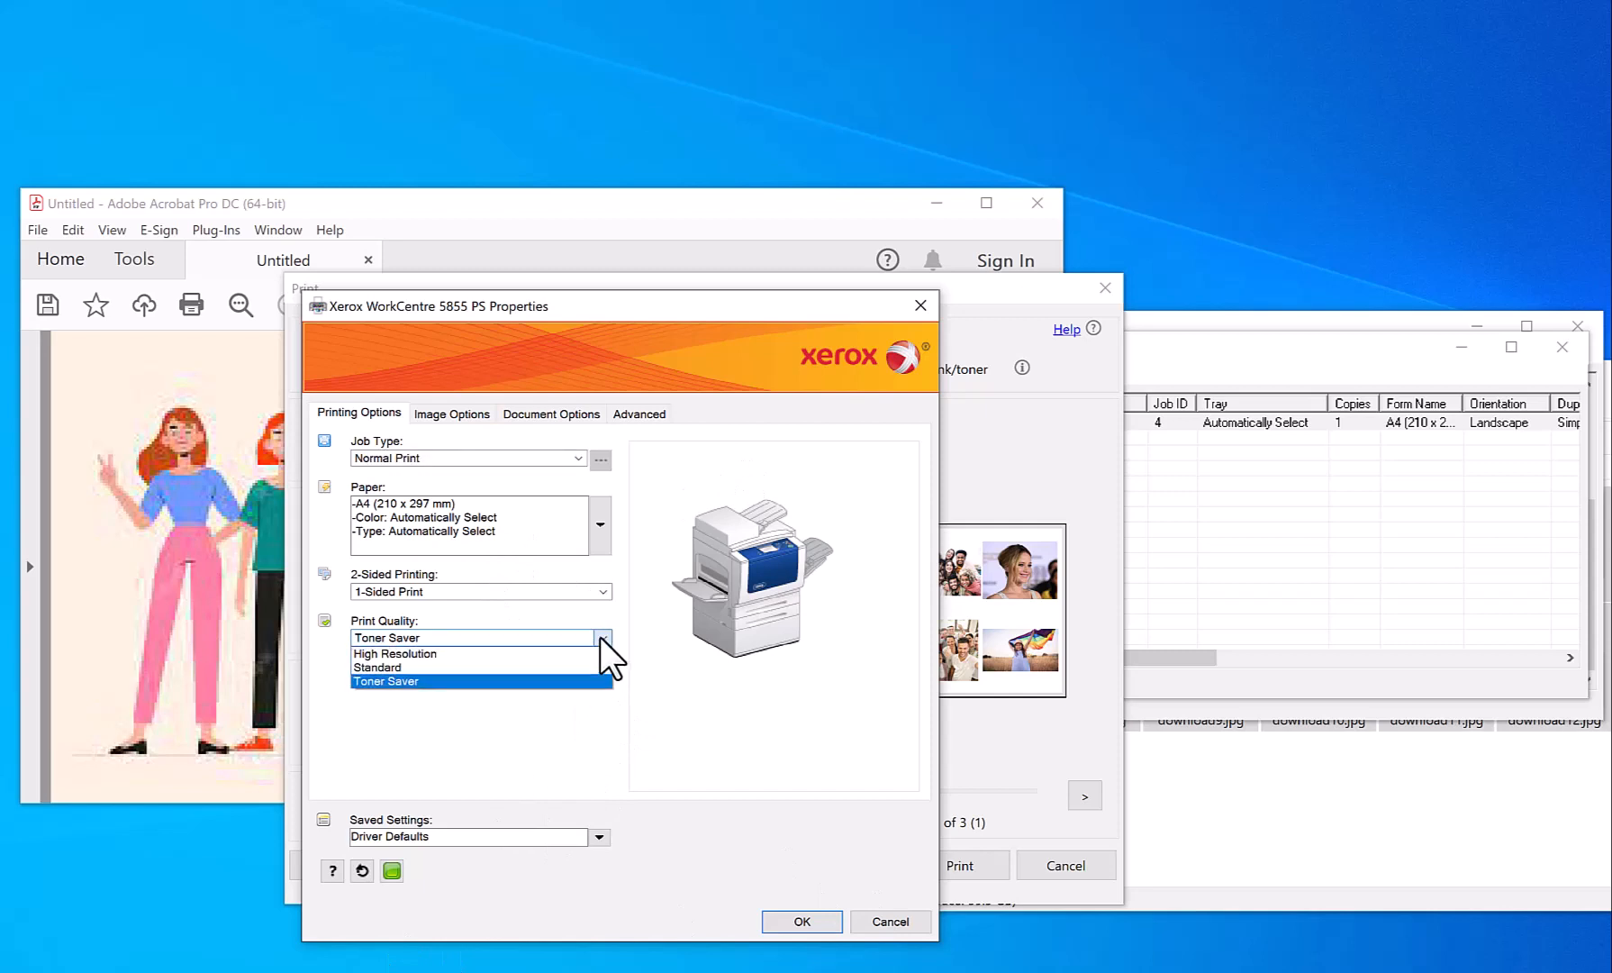
{"action": "left_click", "coordinate": [469, 654]}
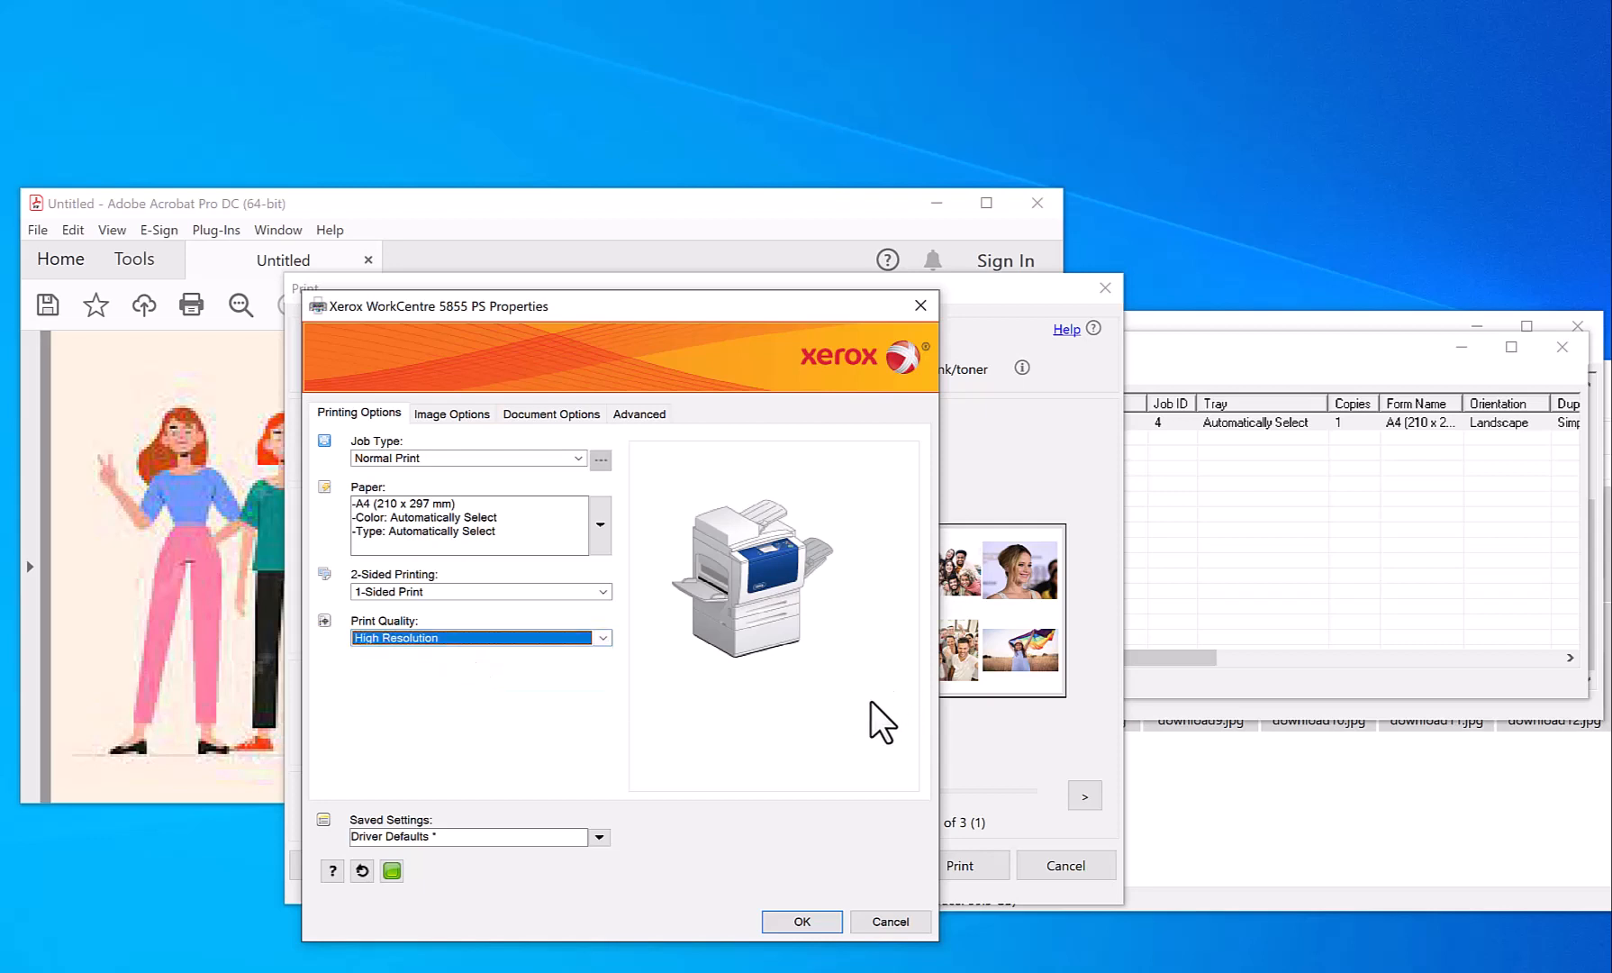
{"action": "left_click", "coordinate": [821, 922]}
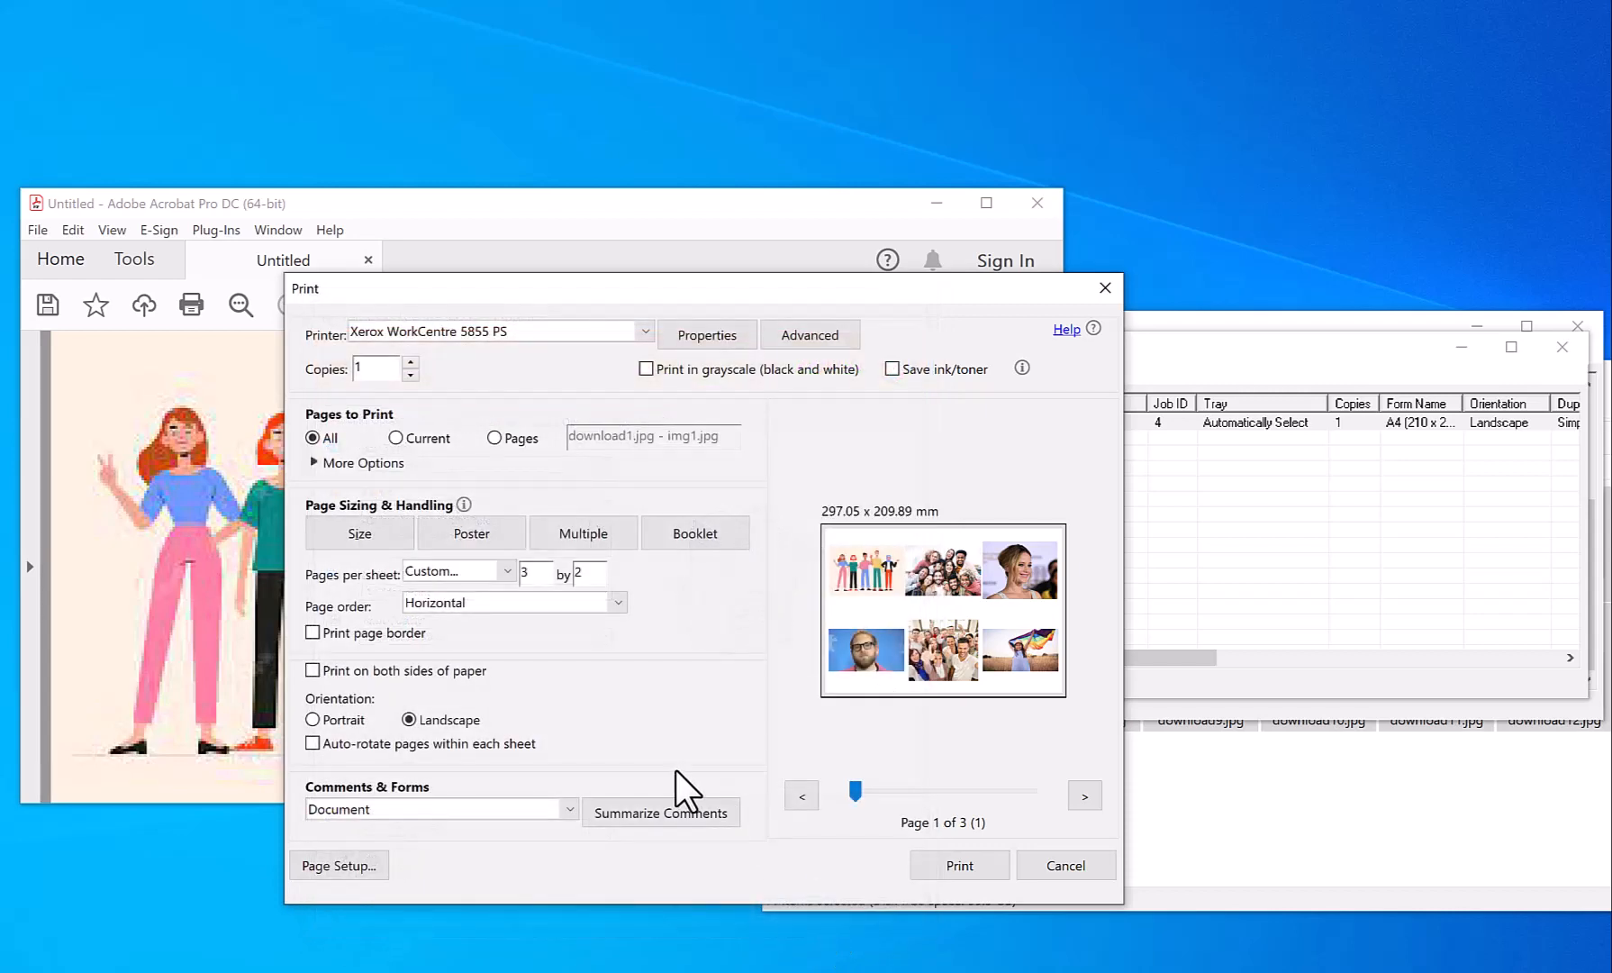
Change the print layout to portrait with a custom 3 by 4 pages-per-sheet grid and check the sheets in the preview
{"action": "left_click", "coordinate": [618, 600]}
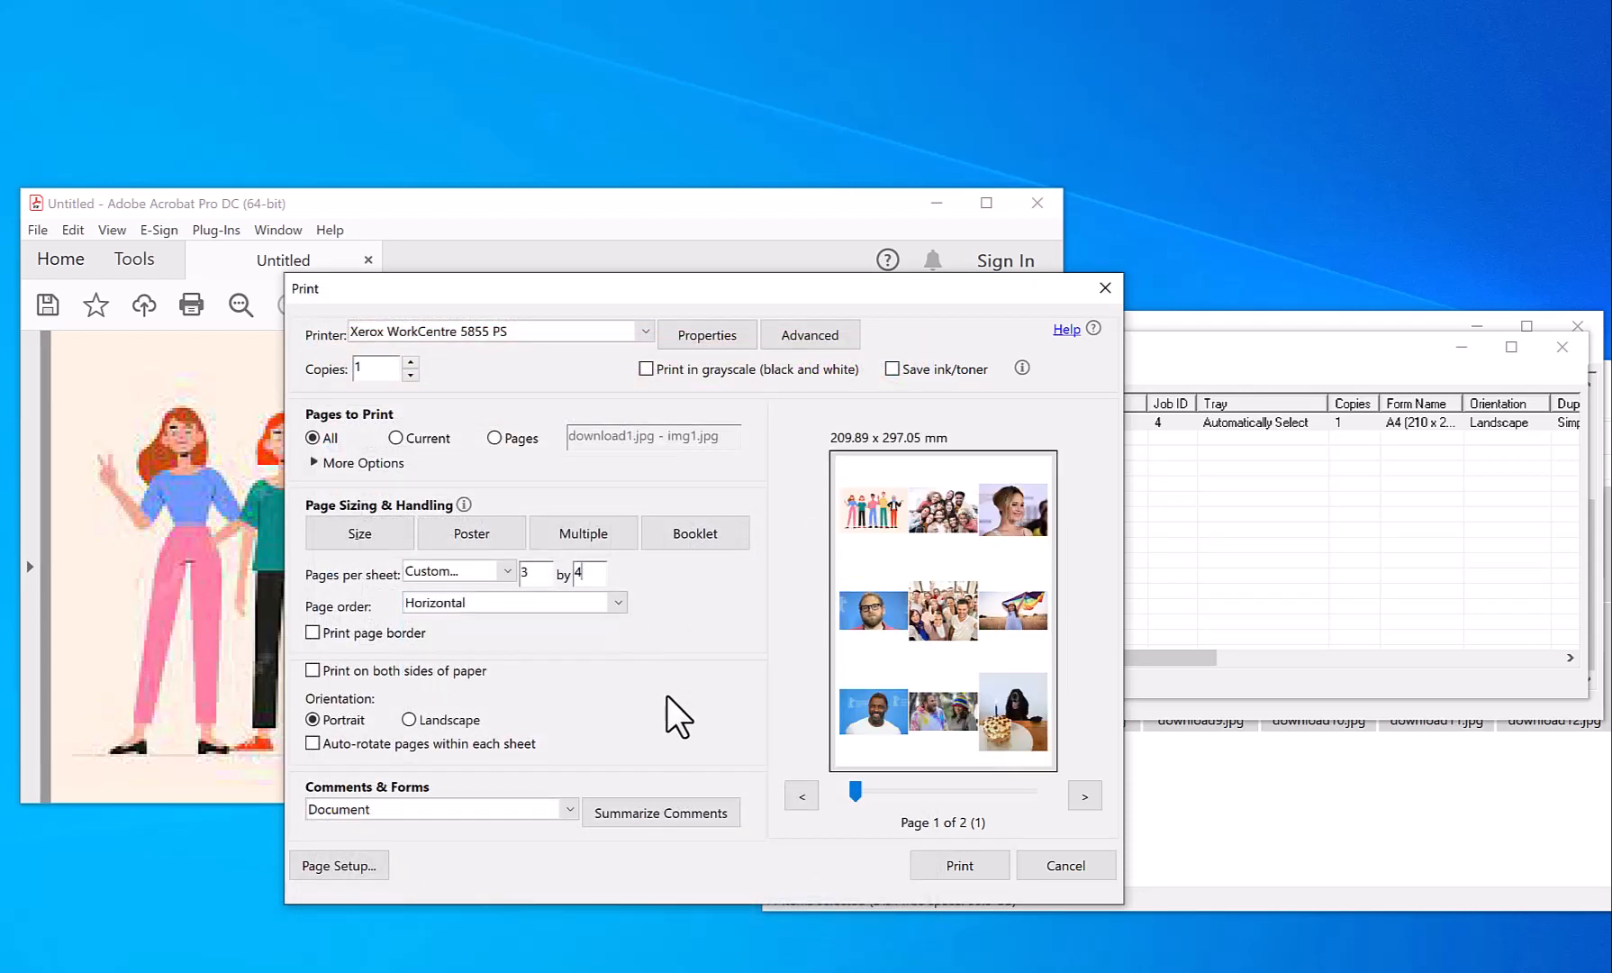
{"action": "left_click", "coordinate": [532, 573]}
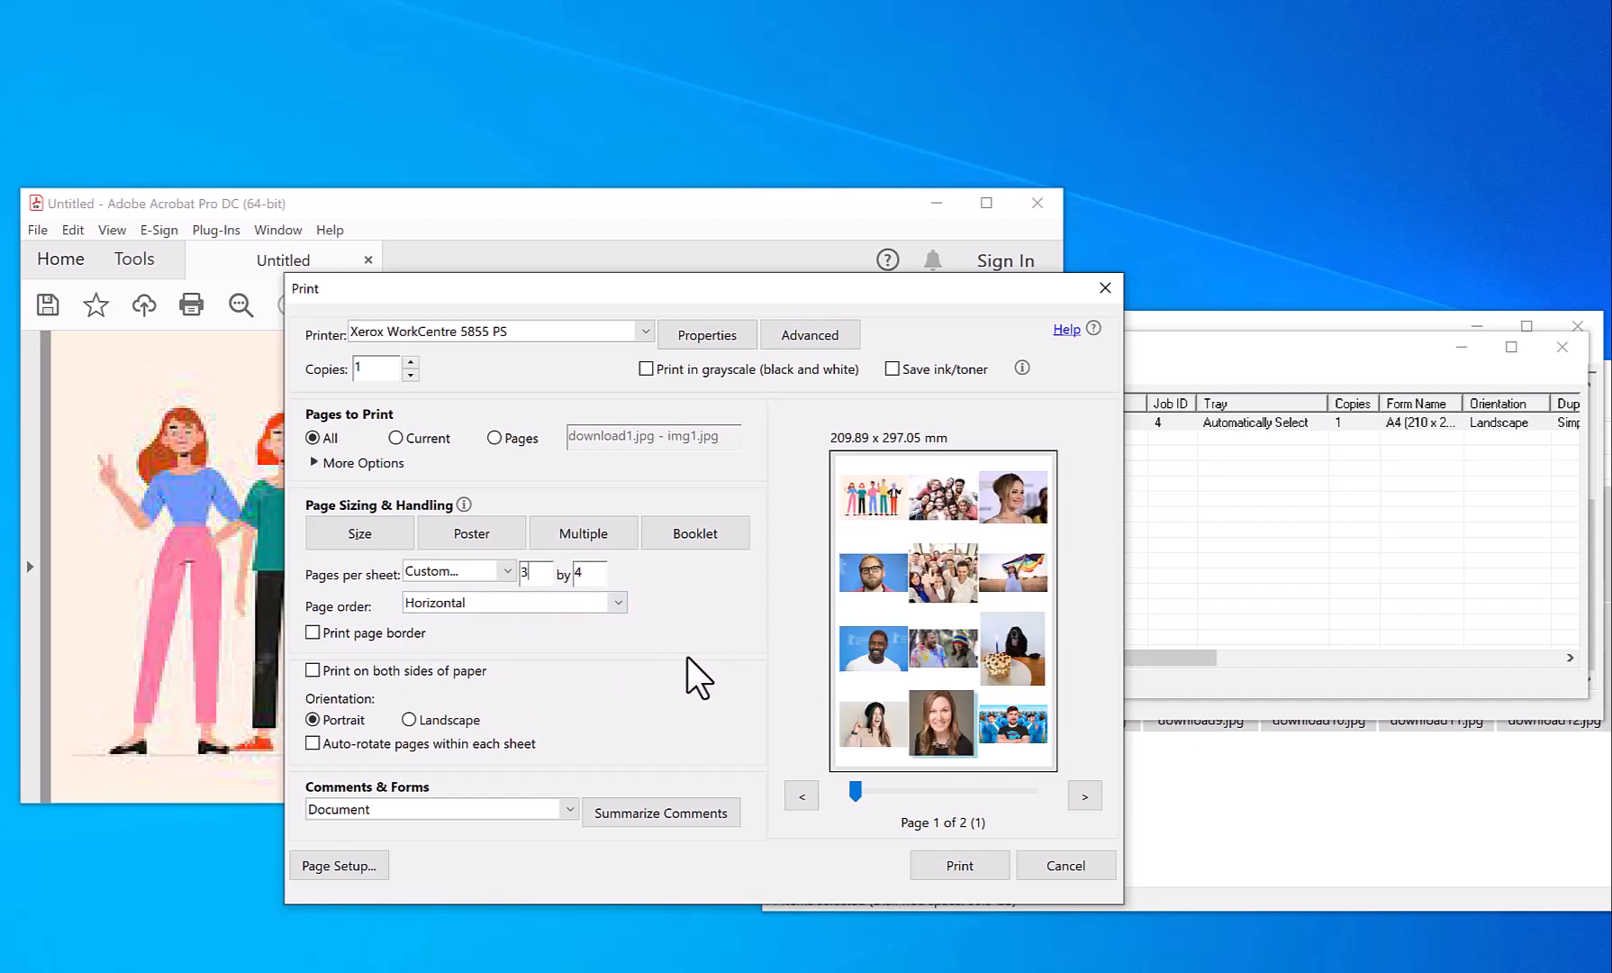
{"action": "left_click", "coordinate": [1084, 795]}
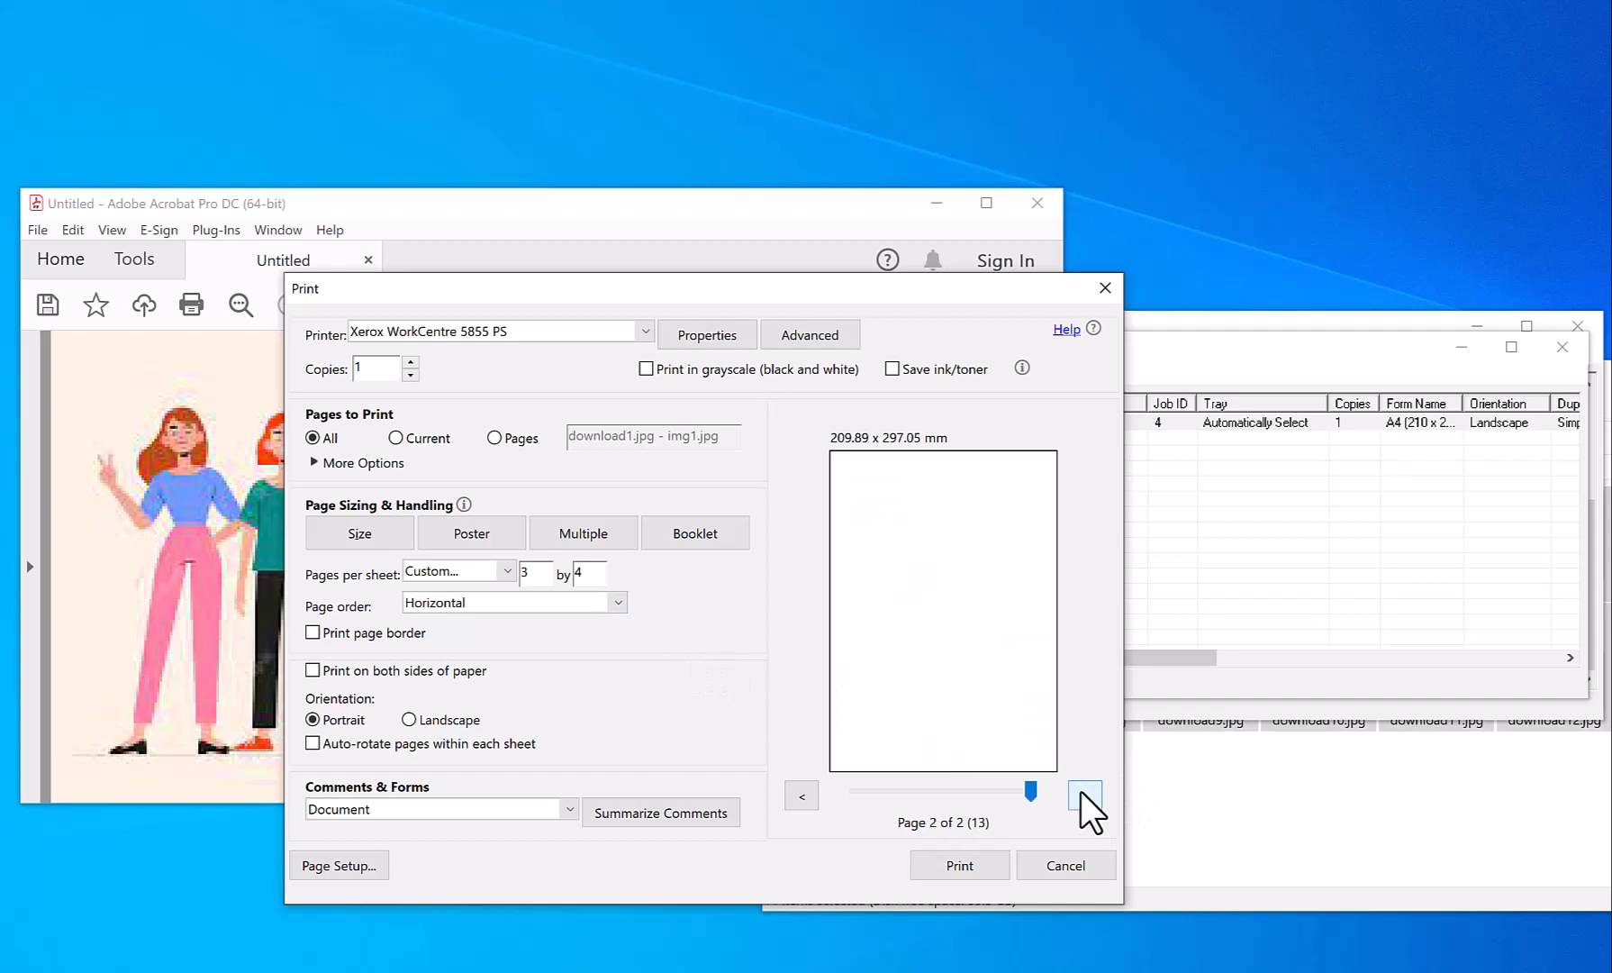
{"action": "left_click", "coordinate": [801, 795]}
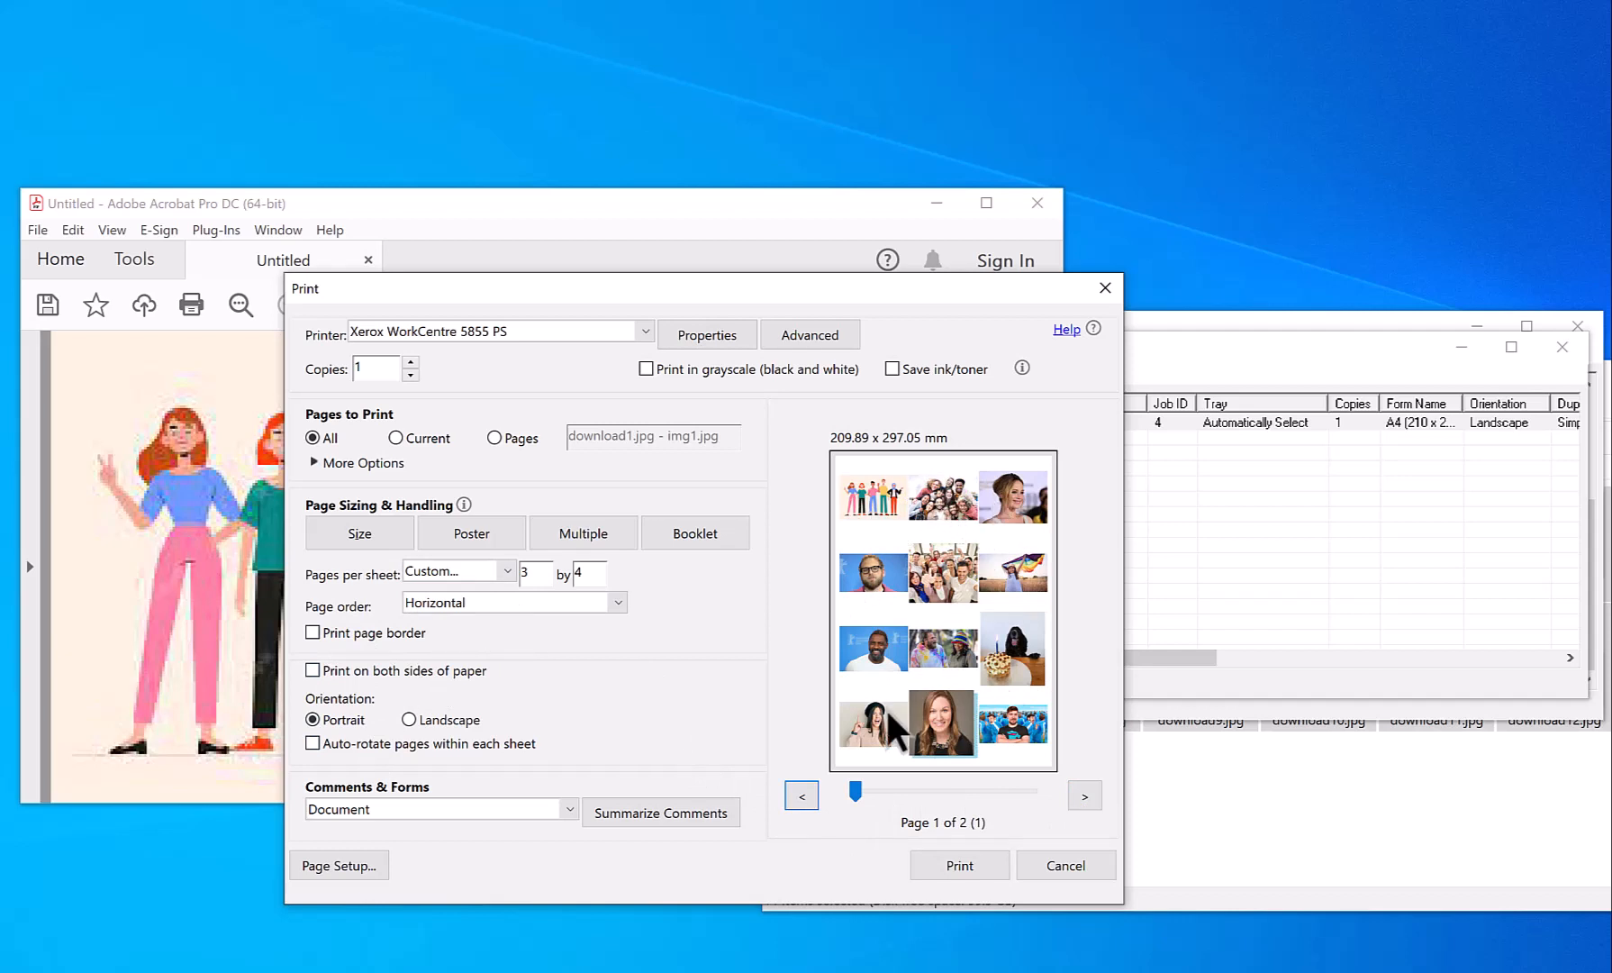
Turn on the page border, keep single-sided printing, and print the document
{"action": "left_click", "coordinate": [313, 632]}
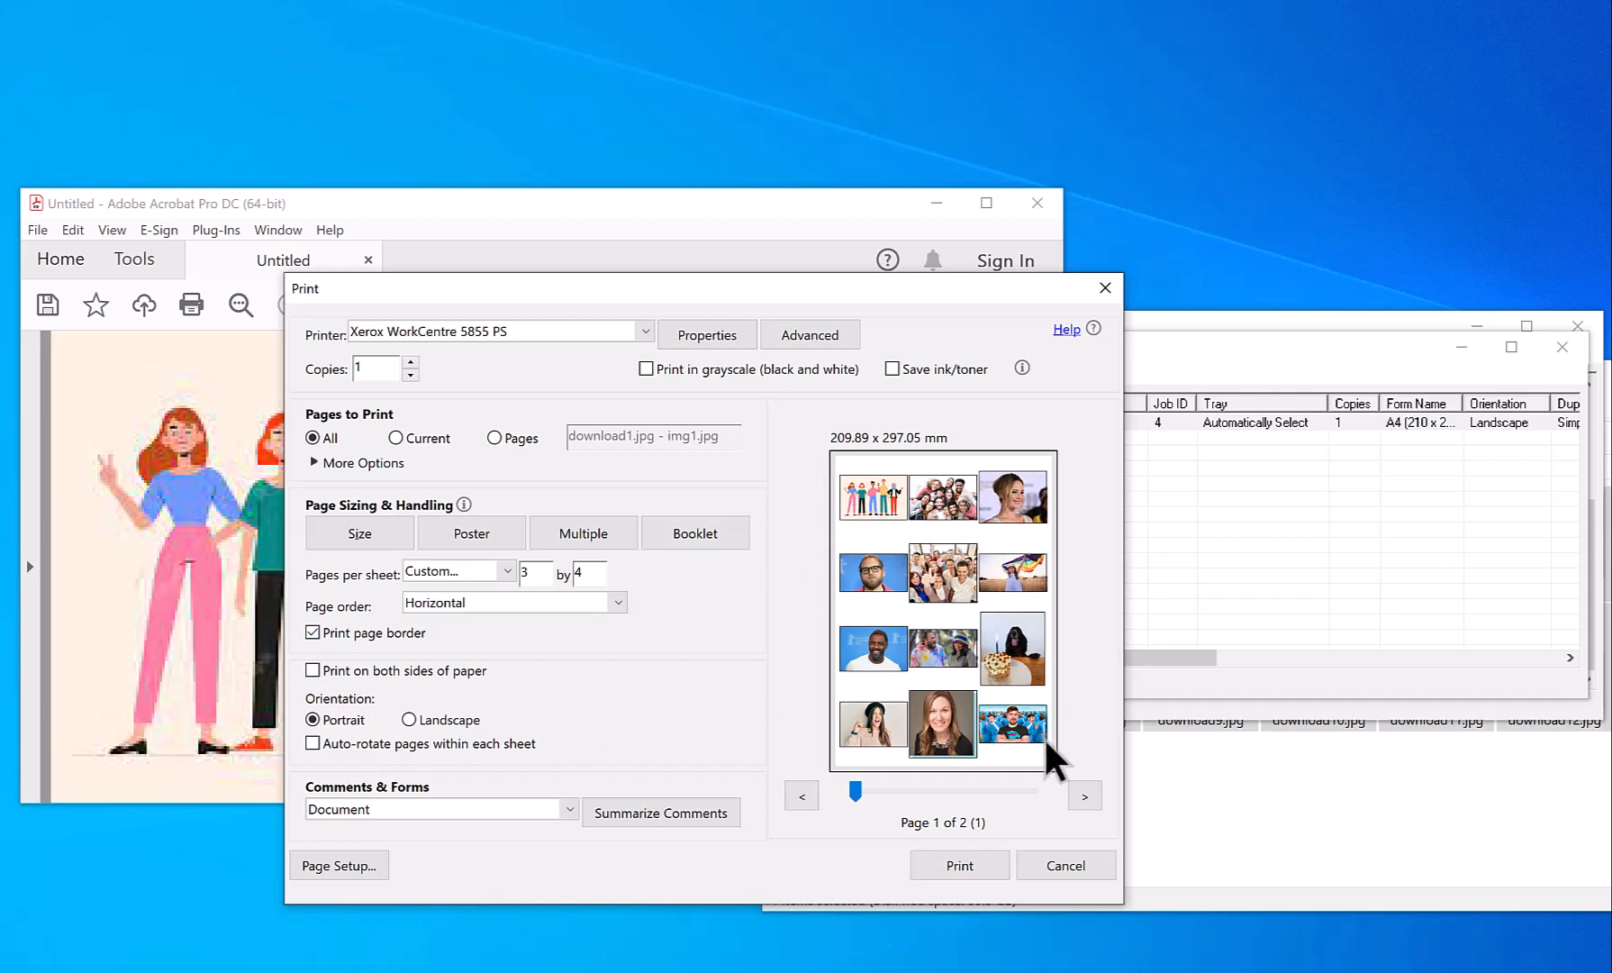
{"action": "left_click", "coordinate": [312, 670]}
{"action": "left_click", "coordinate": [312, 670]}
{"action": "left_click", "coordinate": [972, 870]}
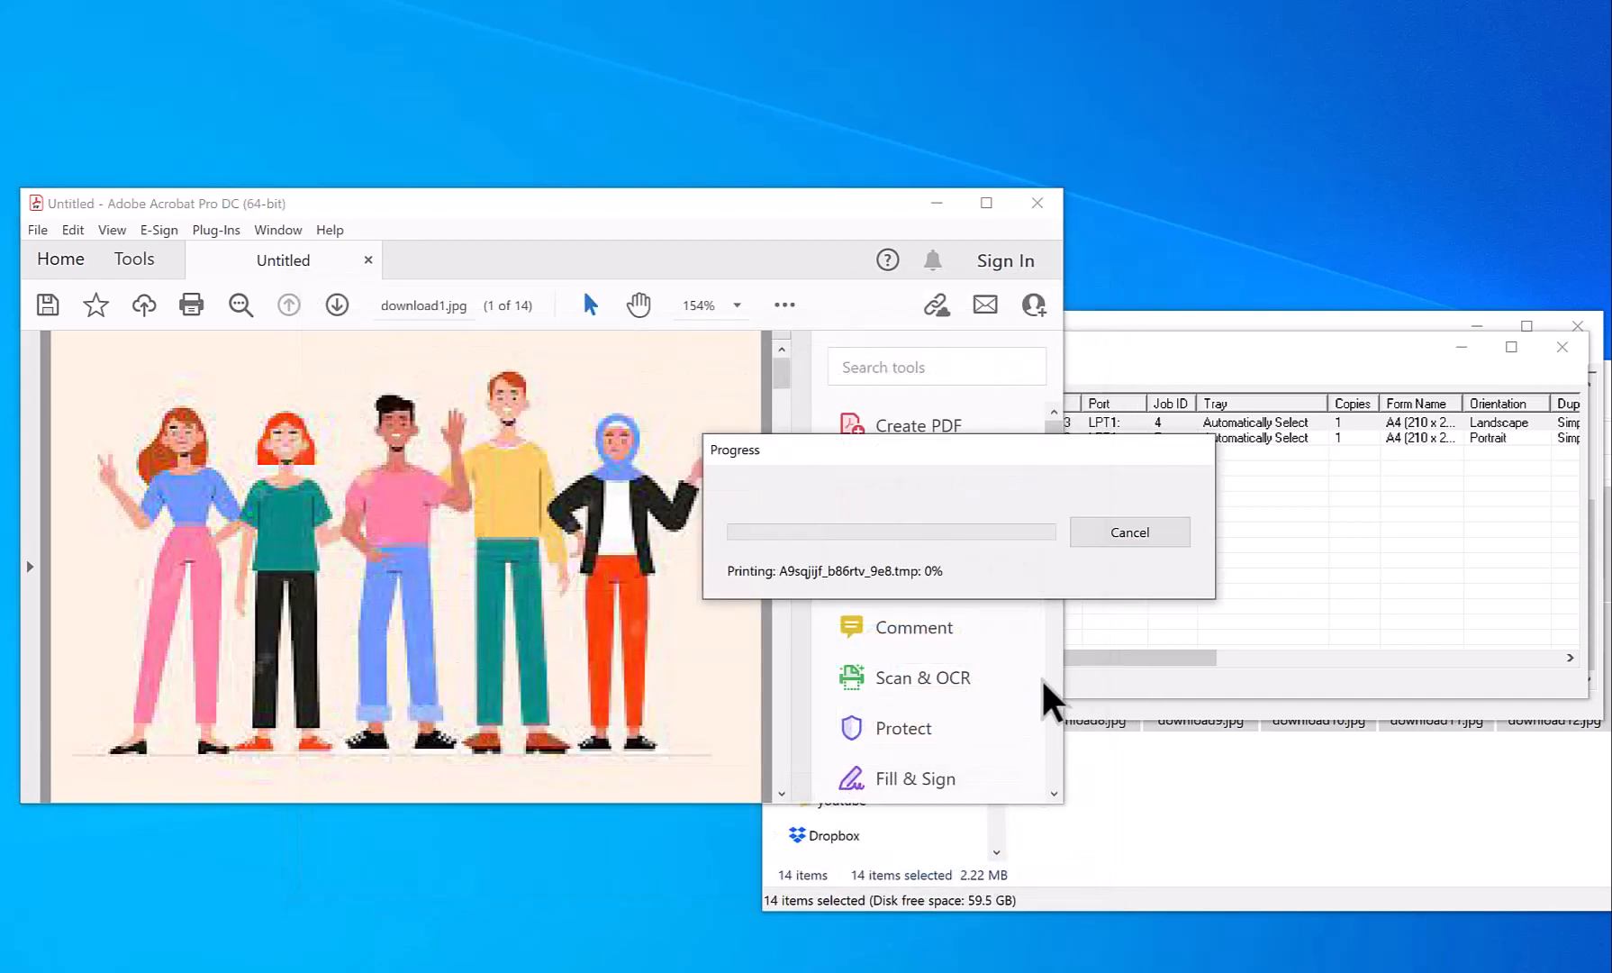
Open the portrait job from the print queue as a PDF and examine its image layout and borders
{"action": "left_click", "coordinate": [1245, 641]}
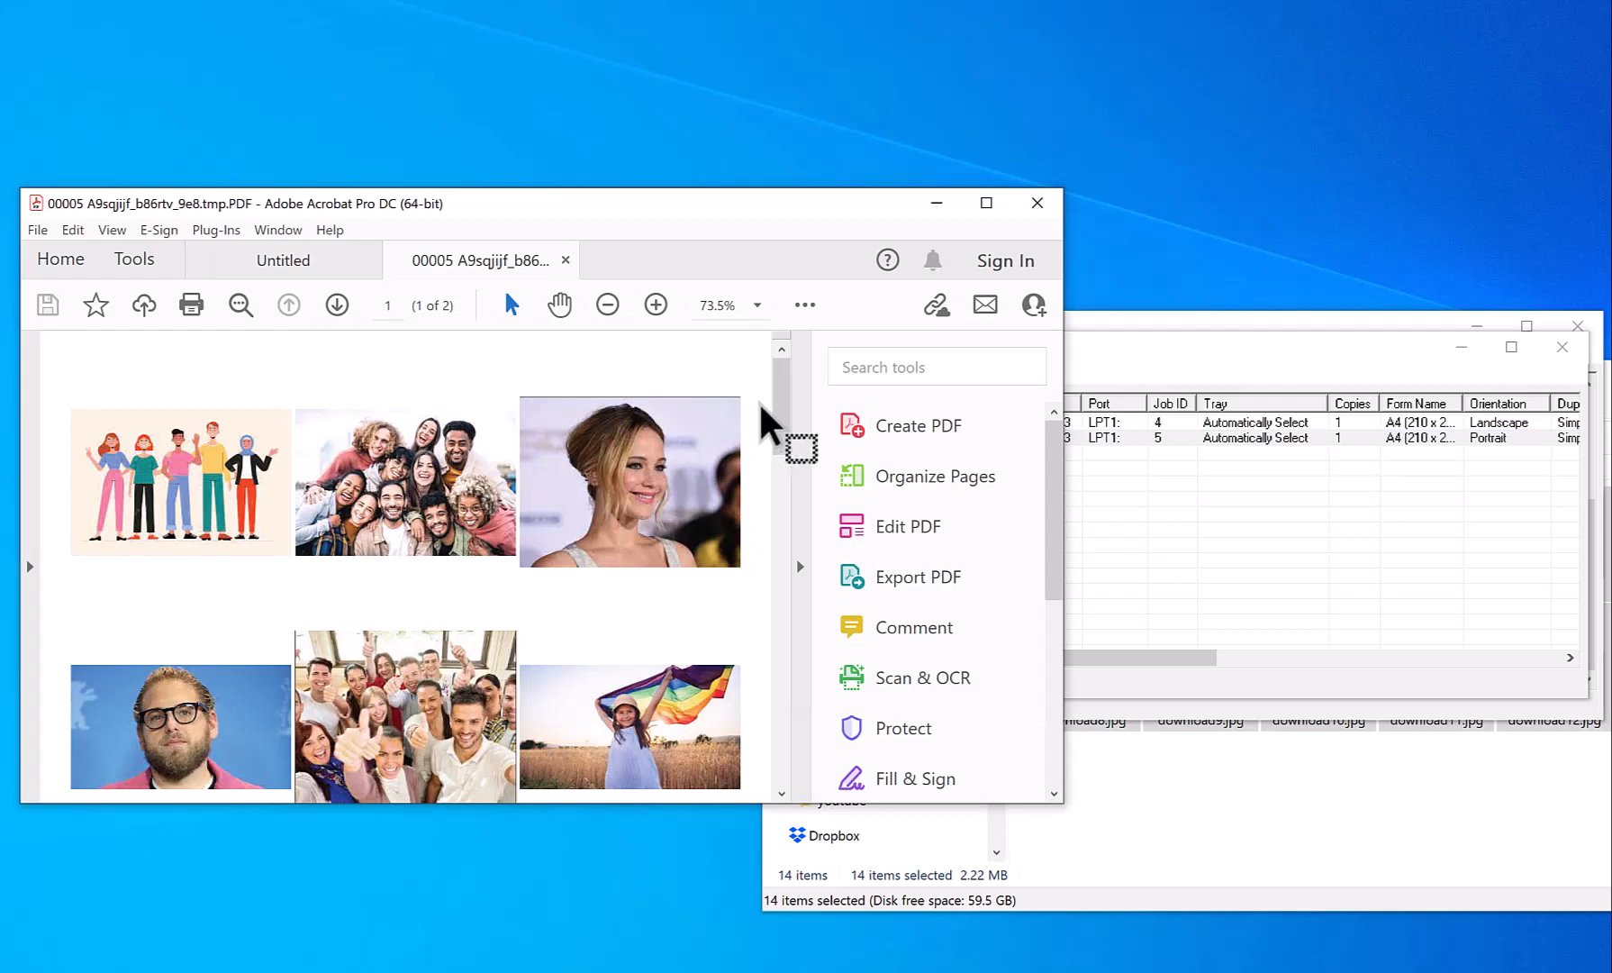
{"action": "left_click_drag", "start_coordinate": [780, 405], "coordinate": [773, 477]}
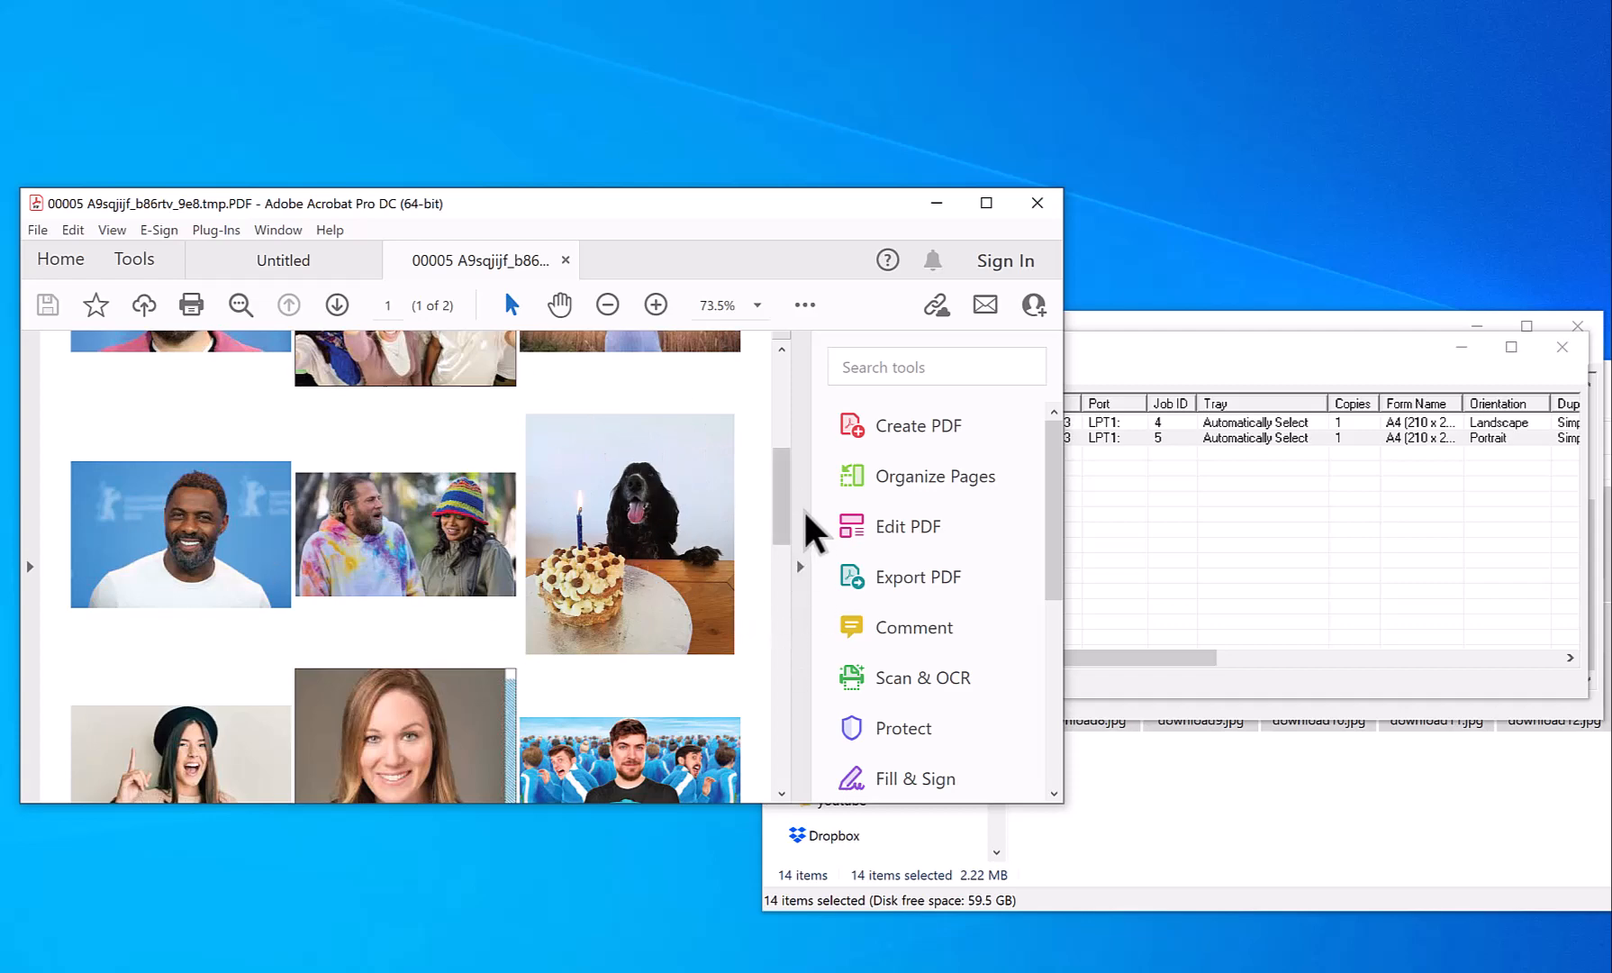
Close the PDF of the portrait print job, open Organize Pages for the combined document, and enlarge the window
{"action": "left_click_drag", "start_coordinate": [784, 504], "coordinate": [781, 491]}
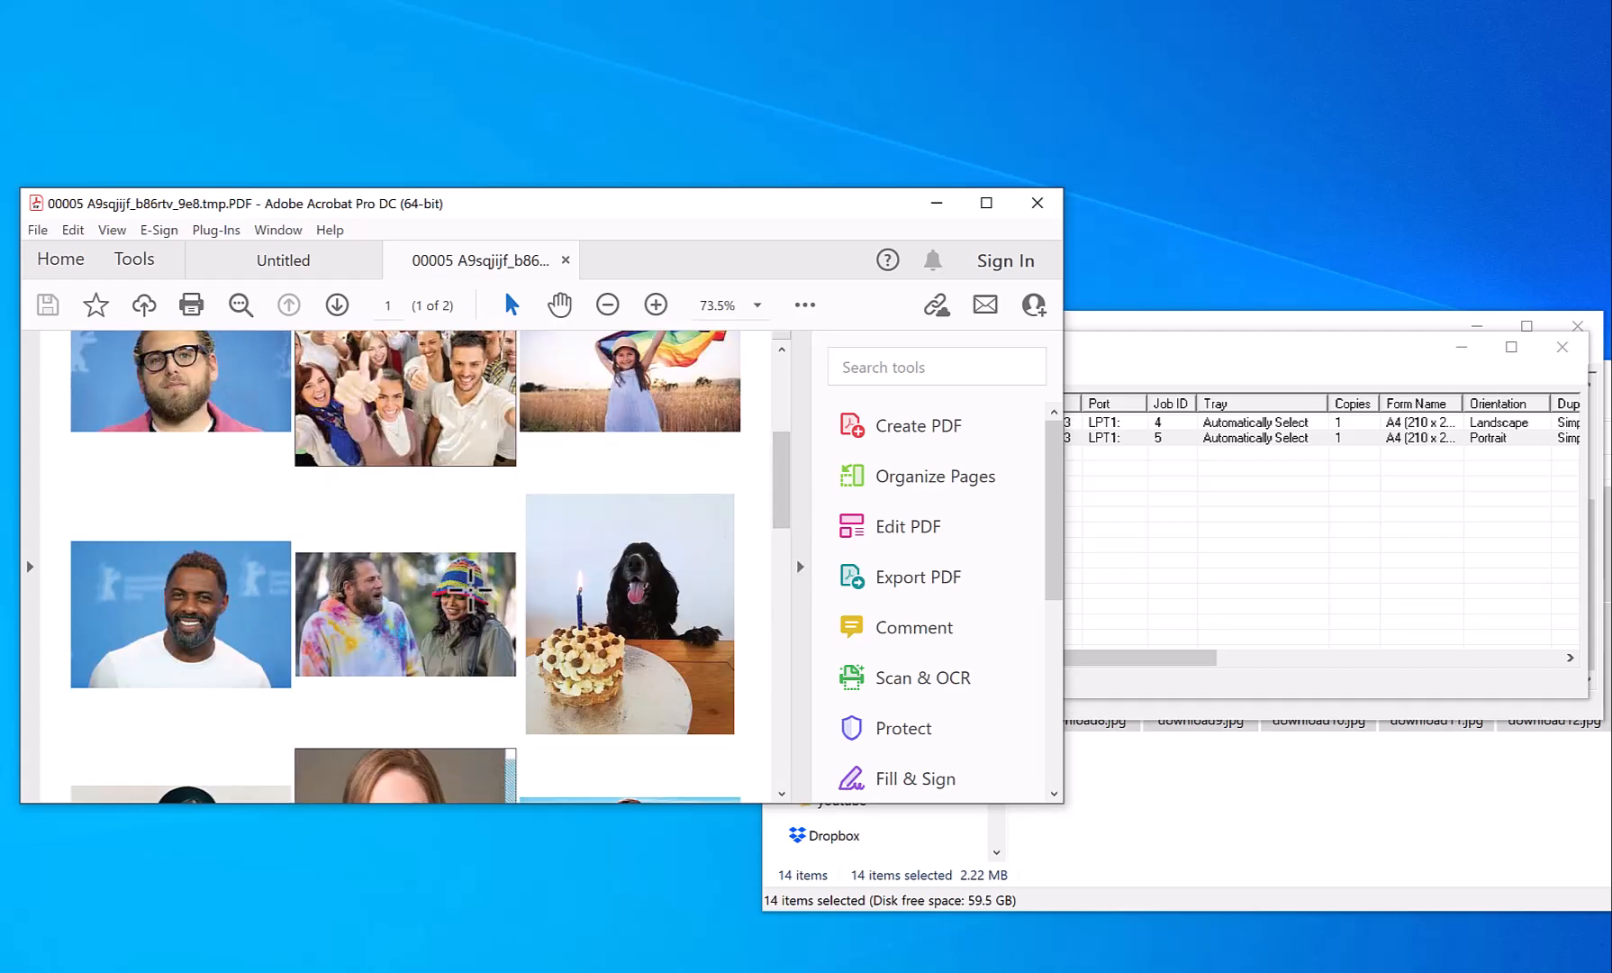
{"action": "key", "text": "ctrl+w"}
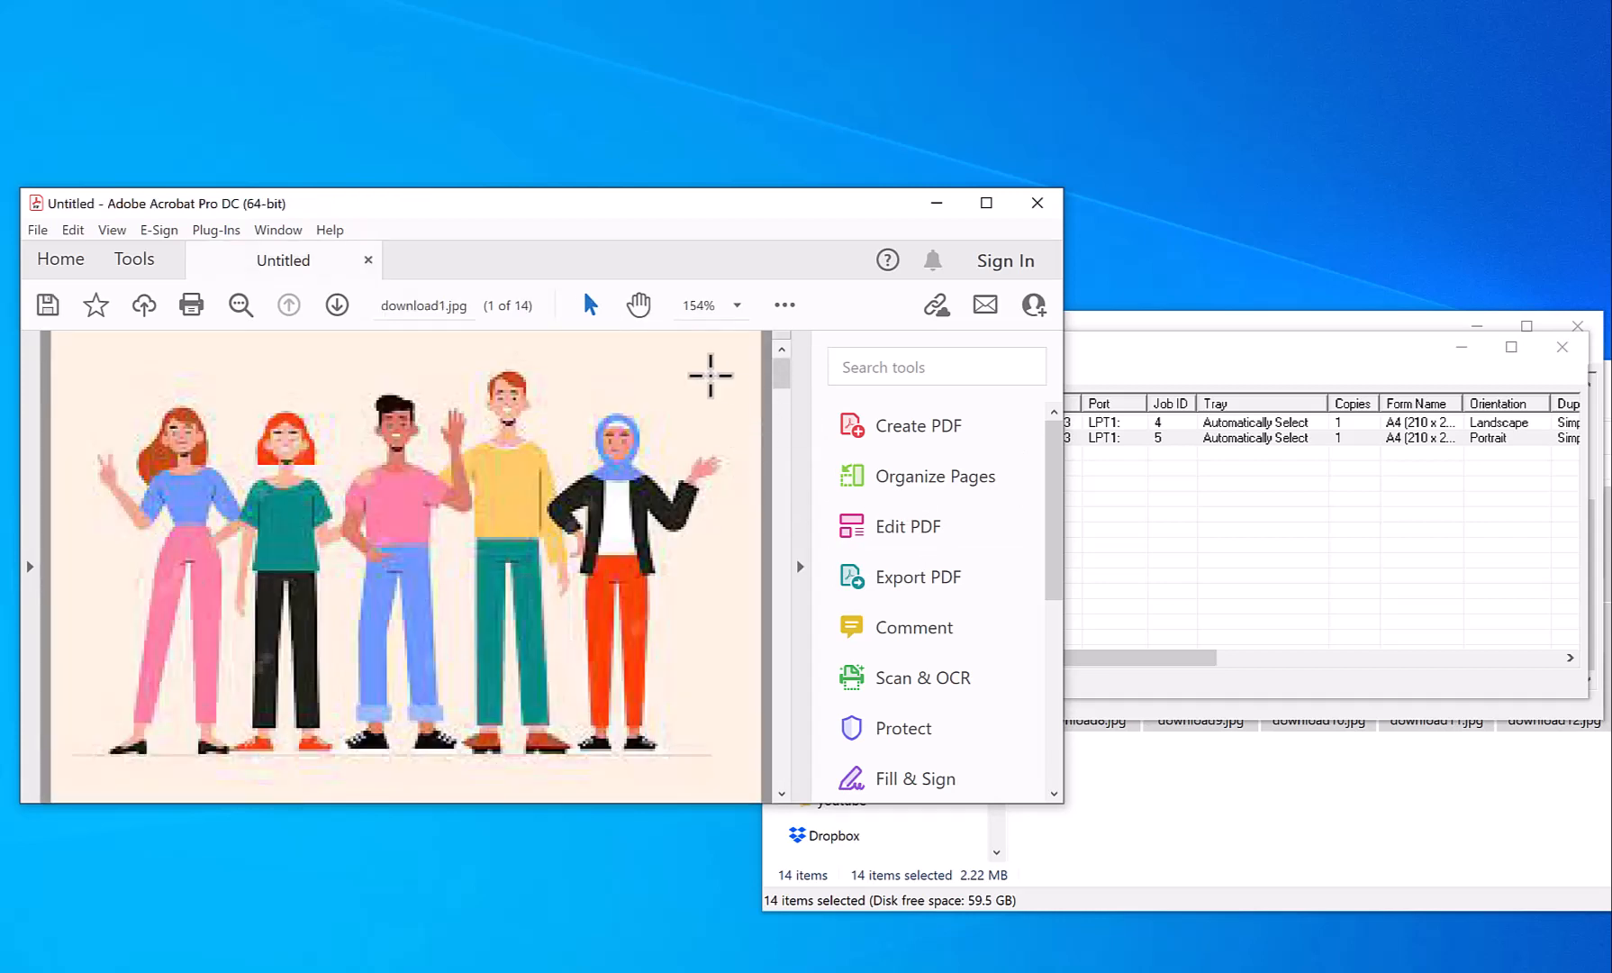
{"action": "left_click", "coordinate": [928, 482]}
{"action": "left_click_drag", "start_coordinate": [1063, 802], "coordinate": [1197, 946]}
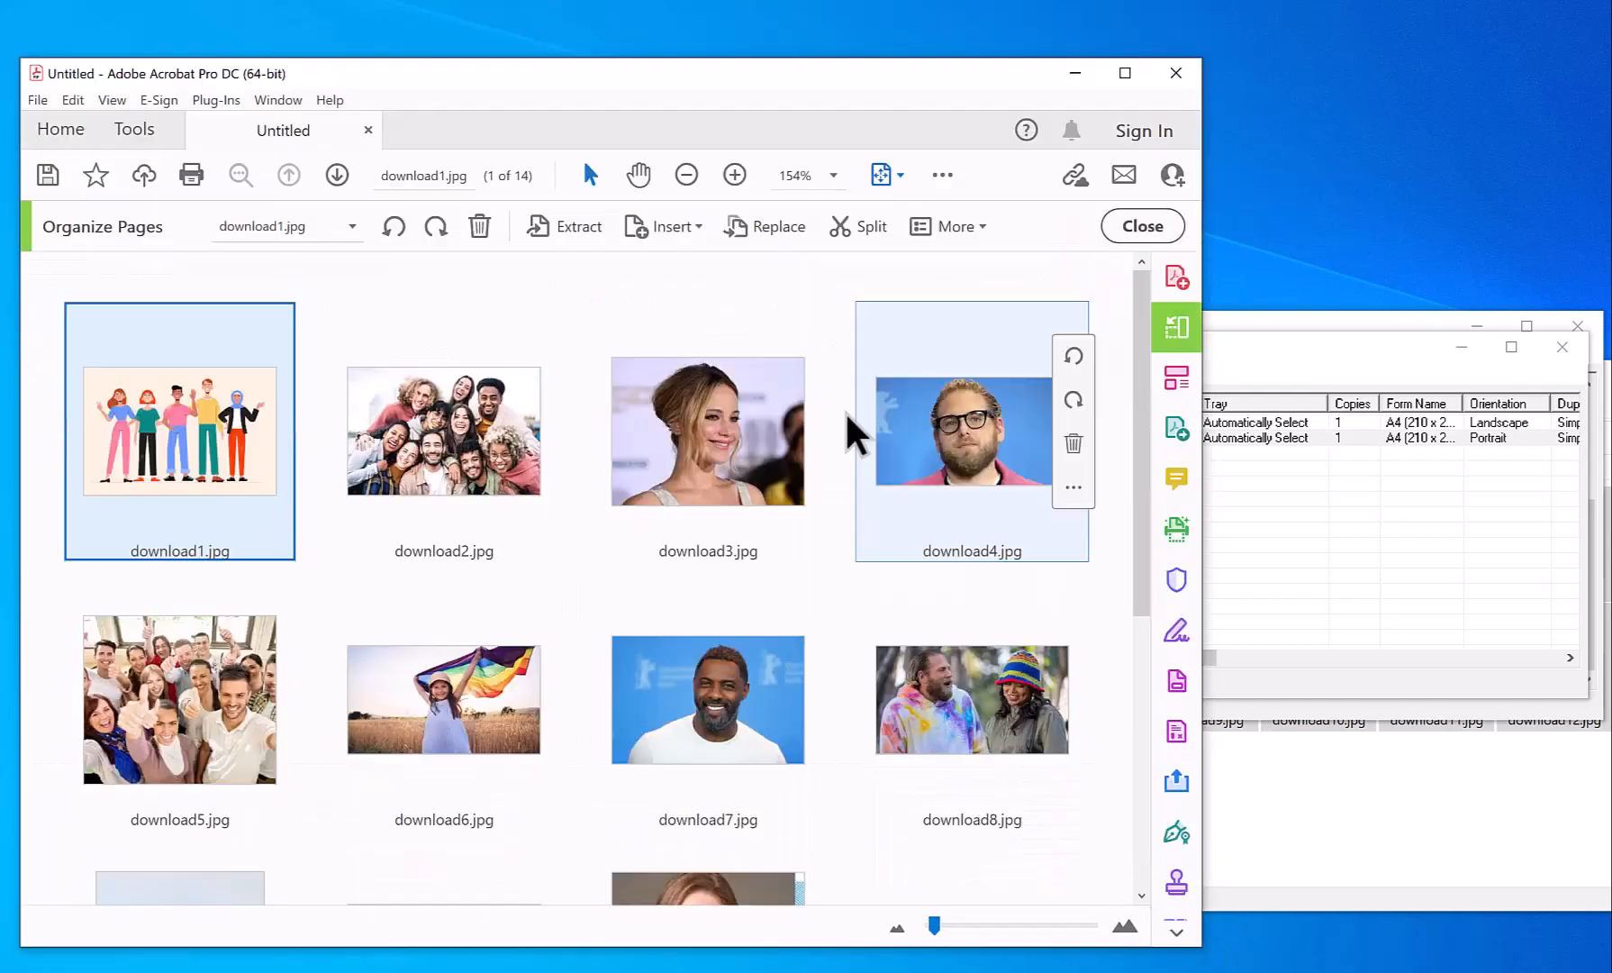
Rearrange the page thumbnails so download4, download7 and download8 follow download1, with download2 and download3 moved into the second row
{"action": "left_click_drag", "start_coordinate": [450, 446], "coordinate": [714, 455]}
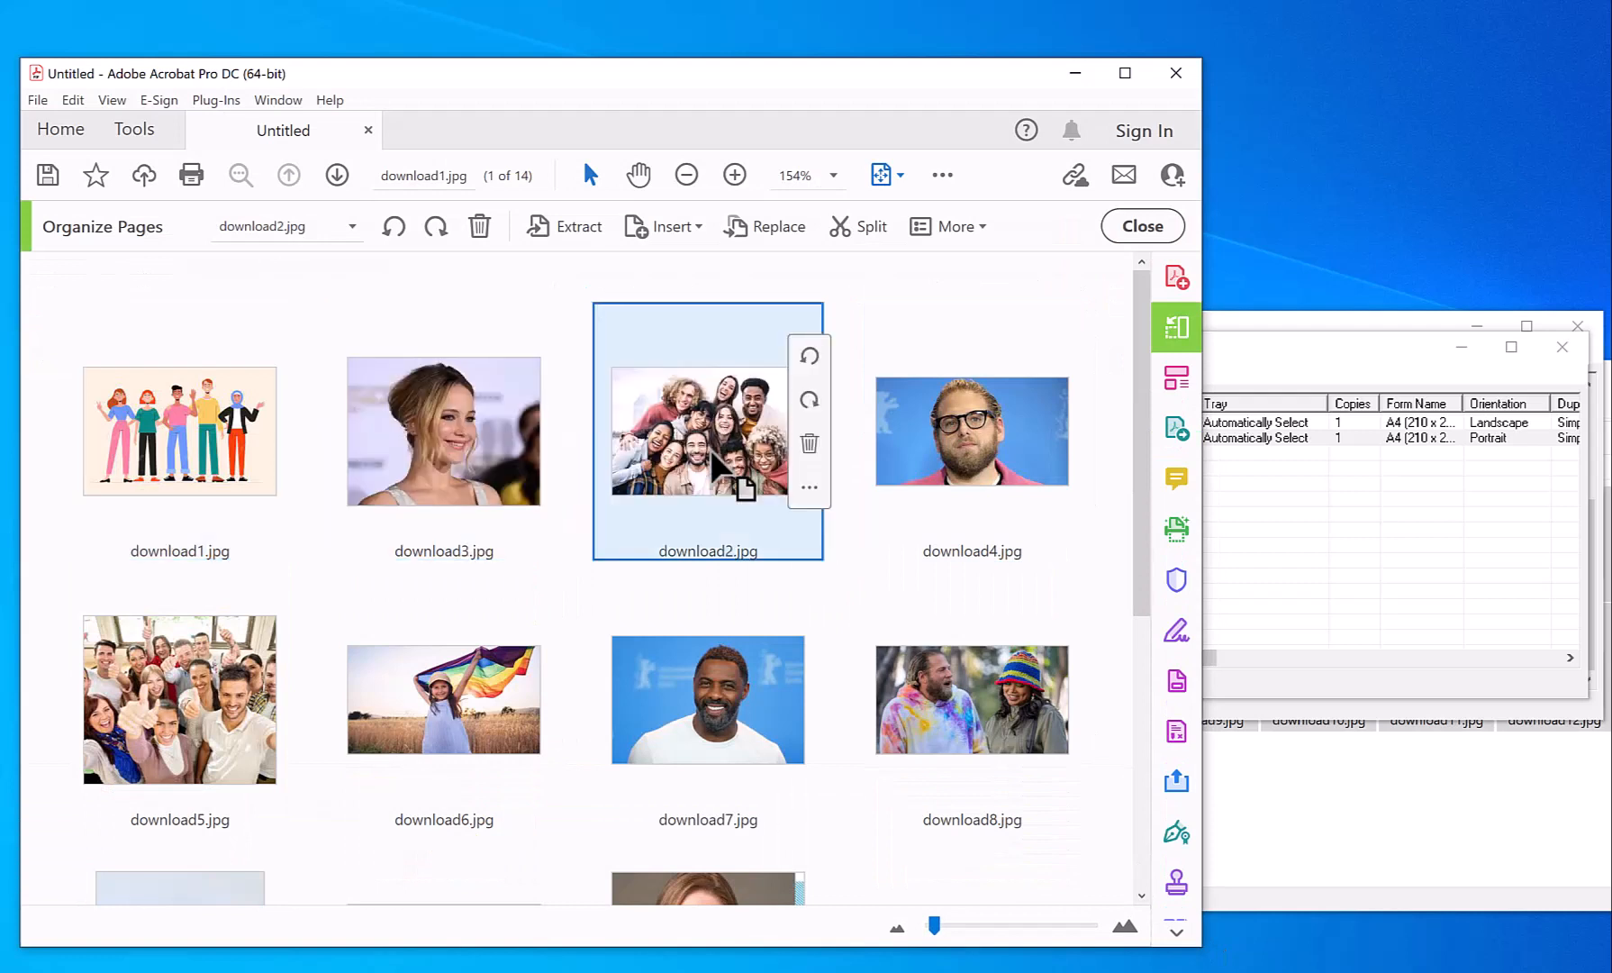
{"action": "left_click_drag", "start_coordinate": [659, 731], "coordinate": [592, 468]}
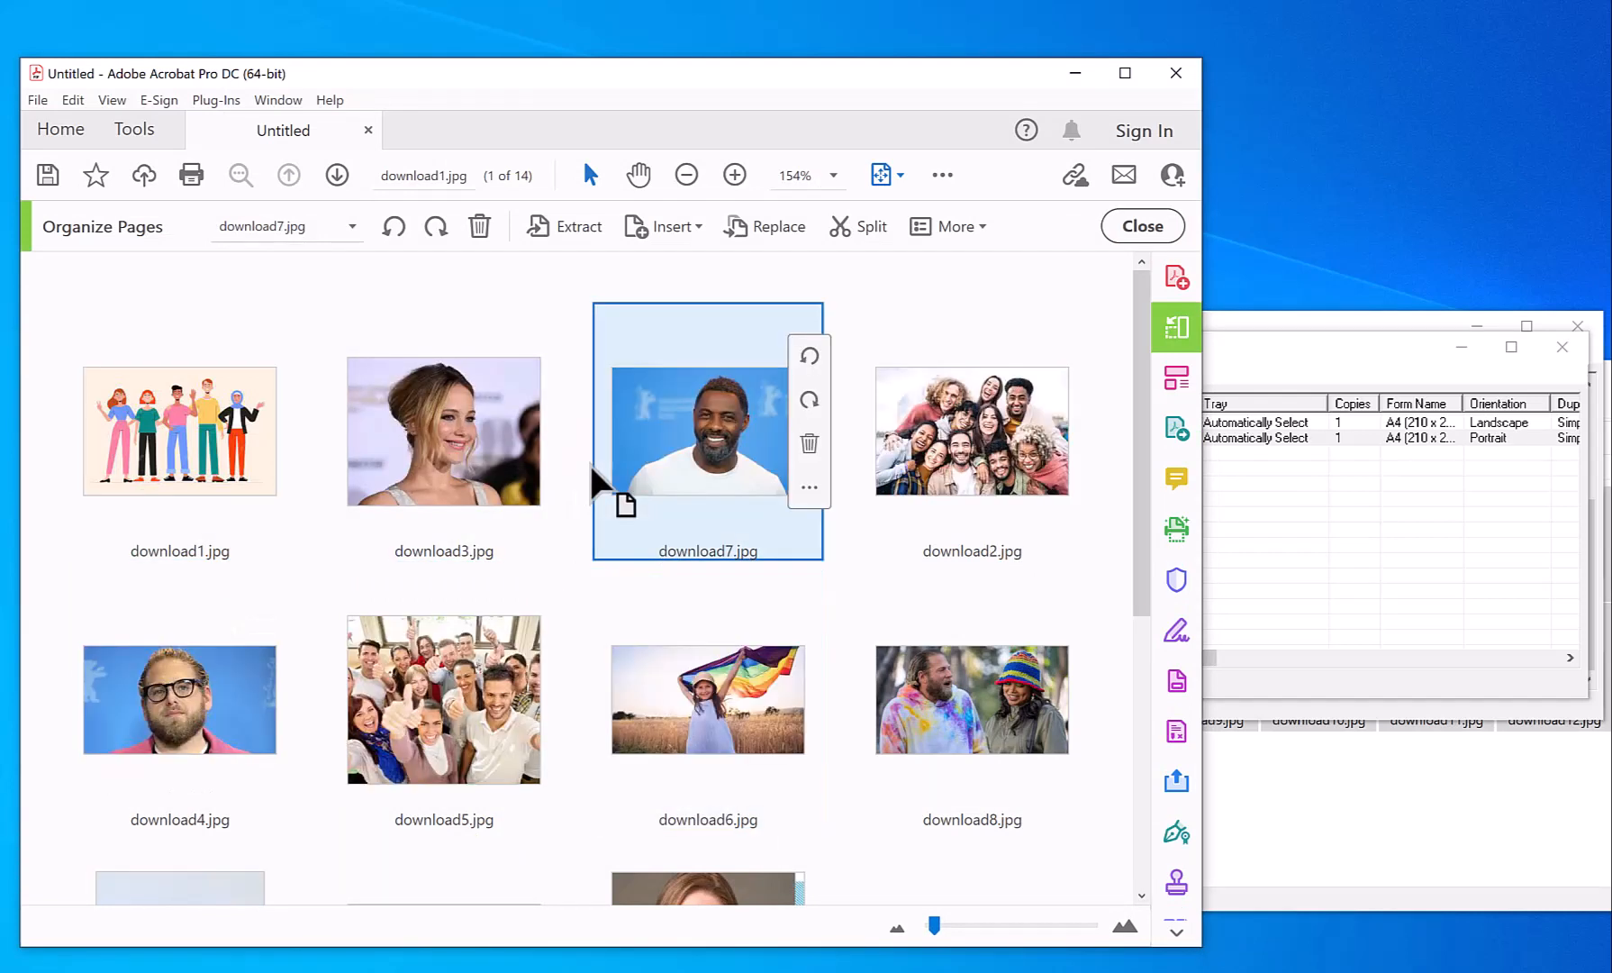
{"action": "left_click_drag", "start_coordinate": [973, 703], "coordinate": [952, 494]}
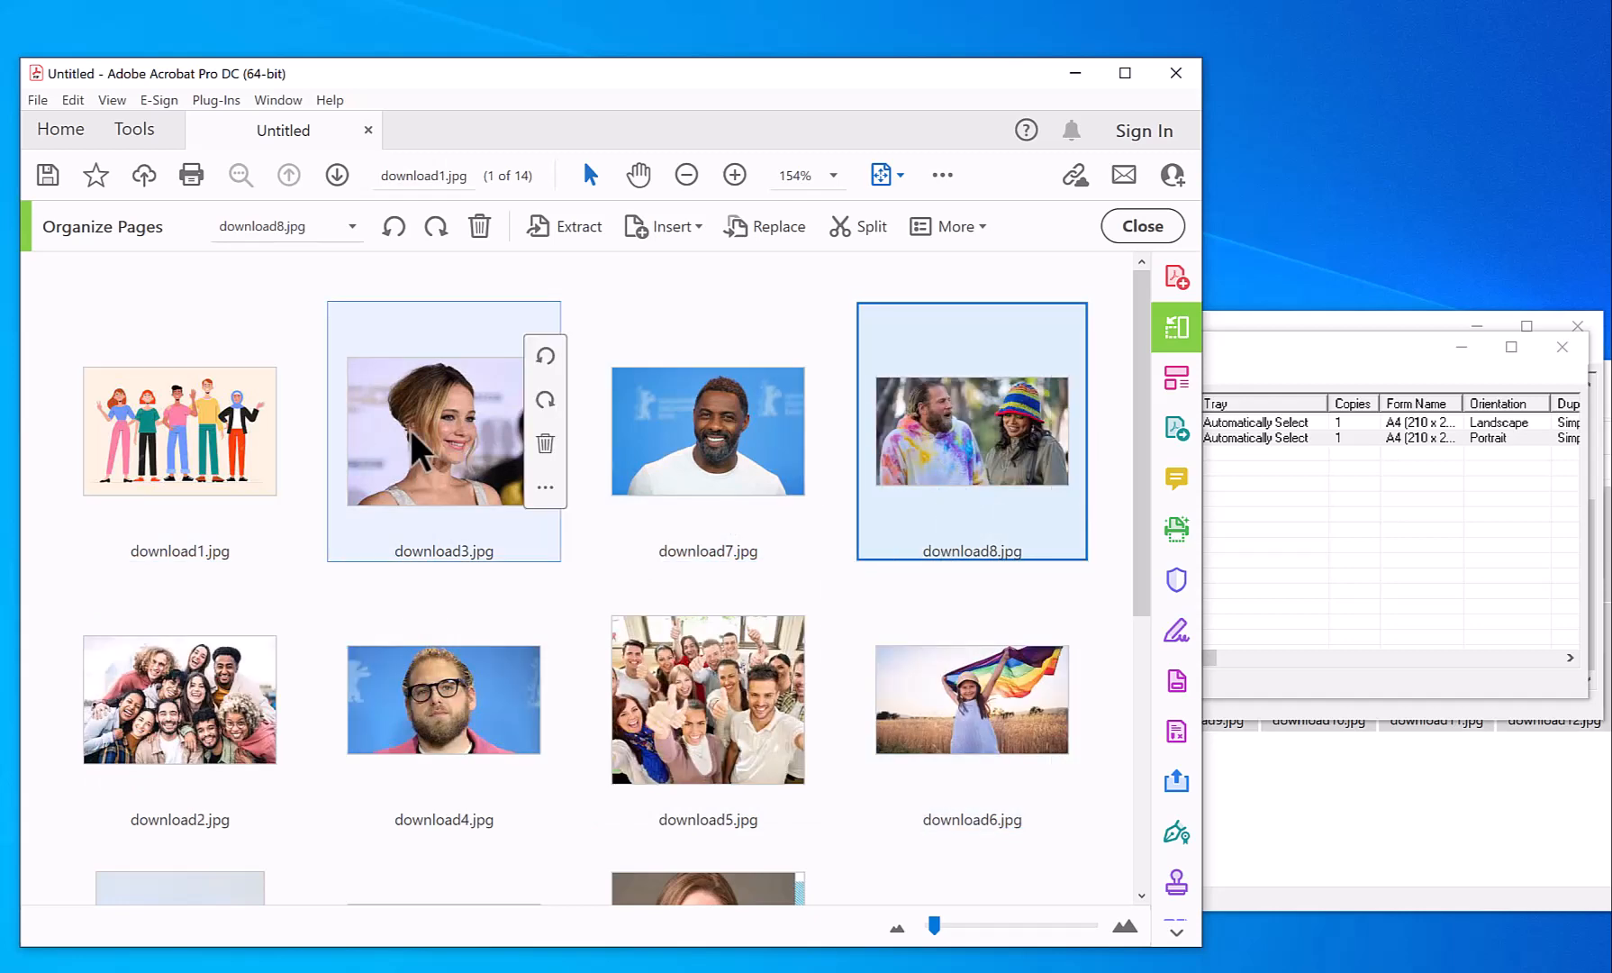
{"action": "left_click_drag", "start_coordinate": [415, 451], "coordinate": [463, 763]}
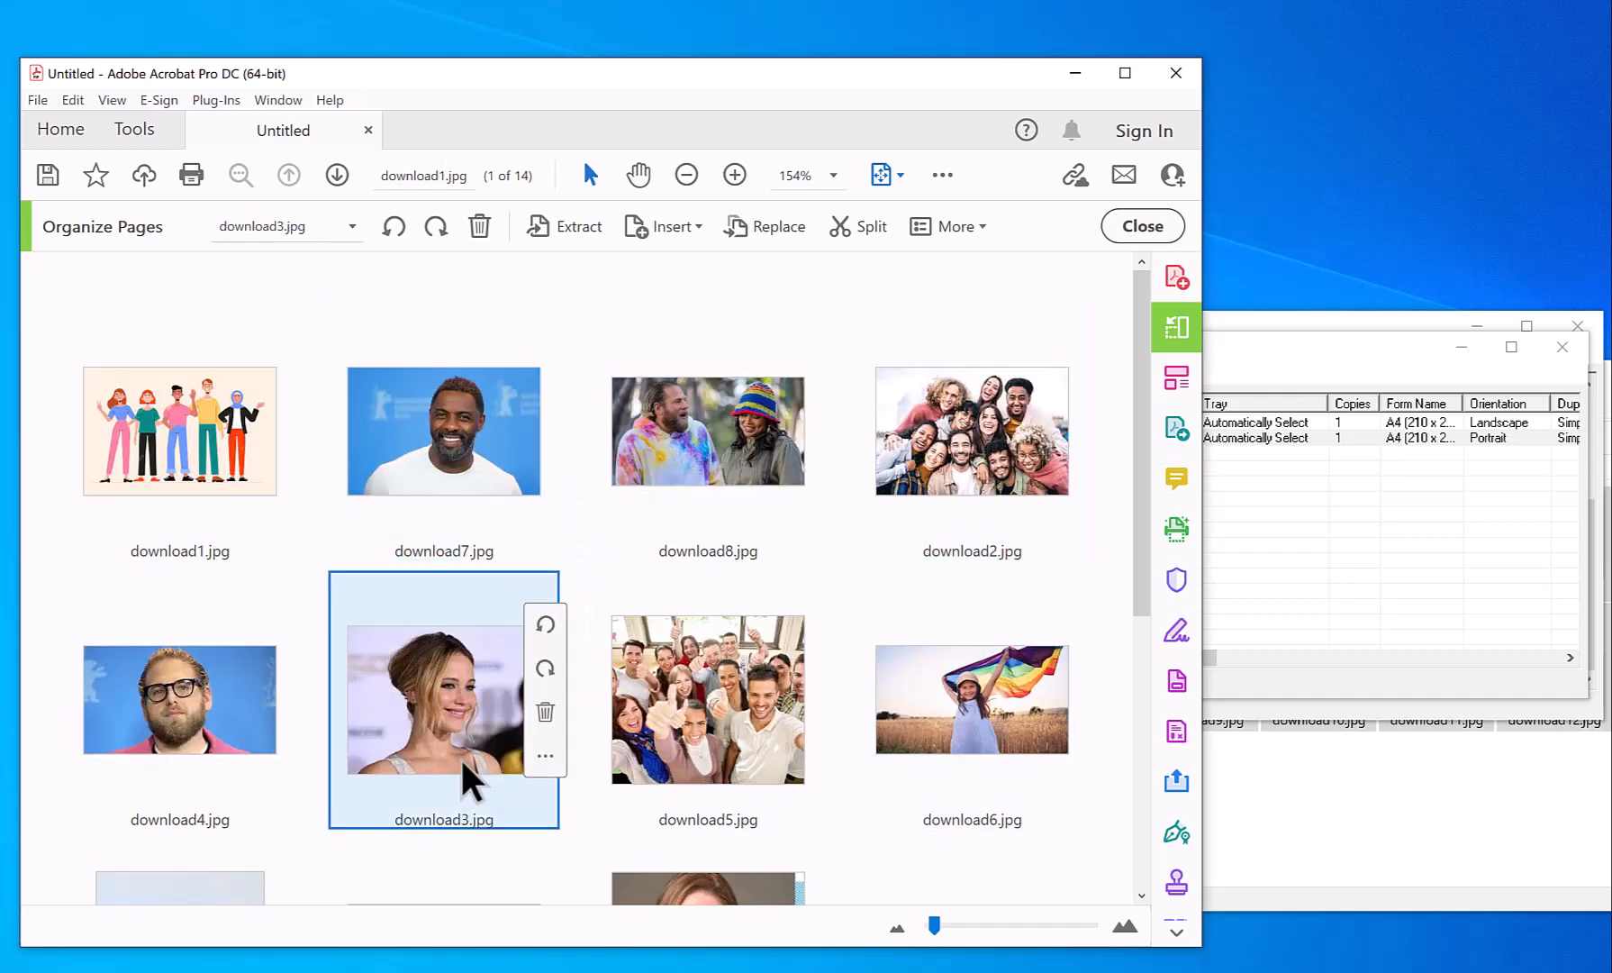
{"action": "left_click_drag", "start_coordinate": [207, 712], "coordinate": [300, 461]}
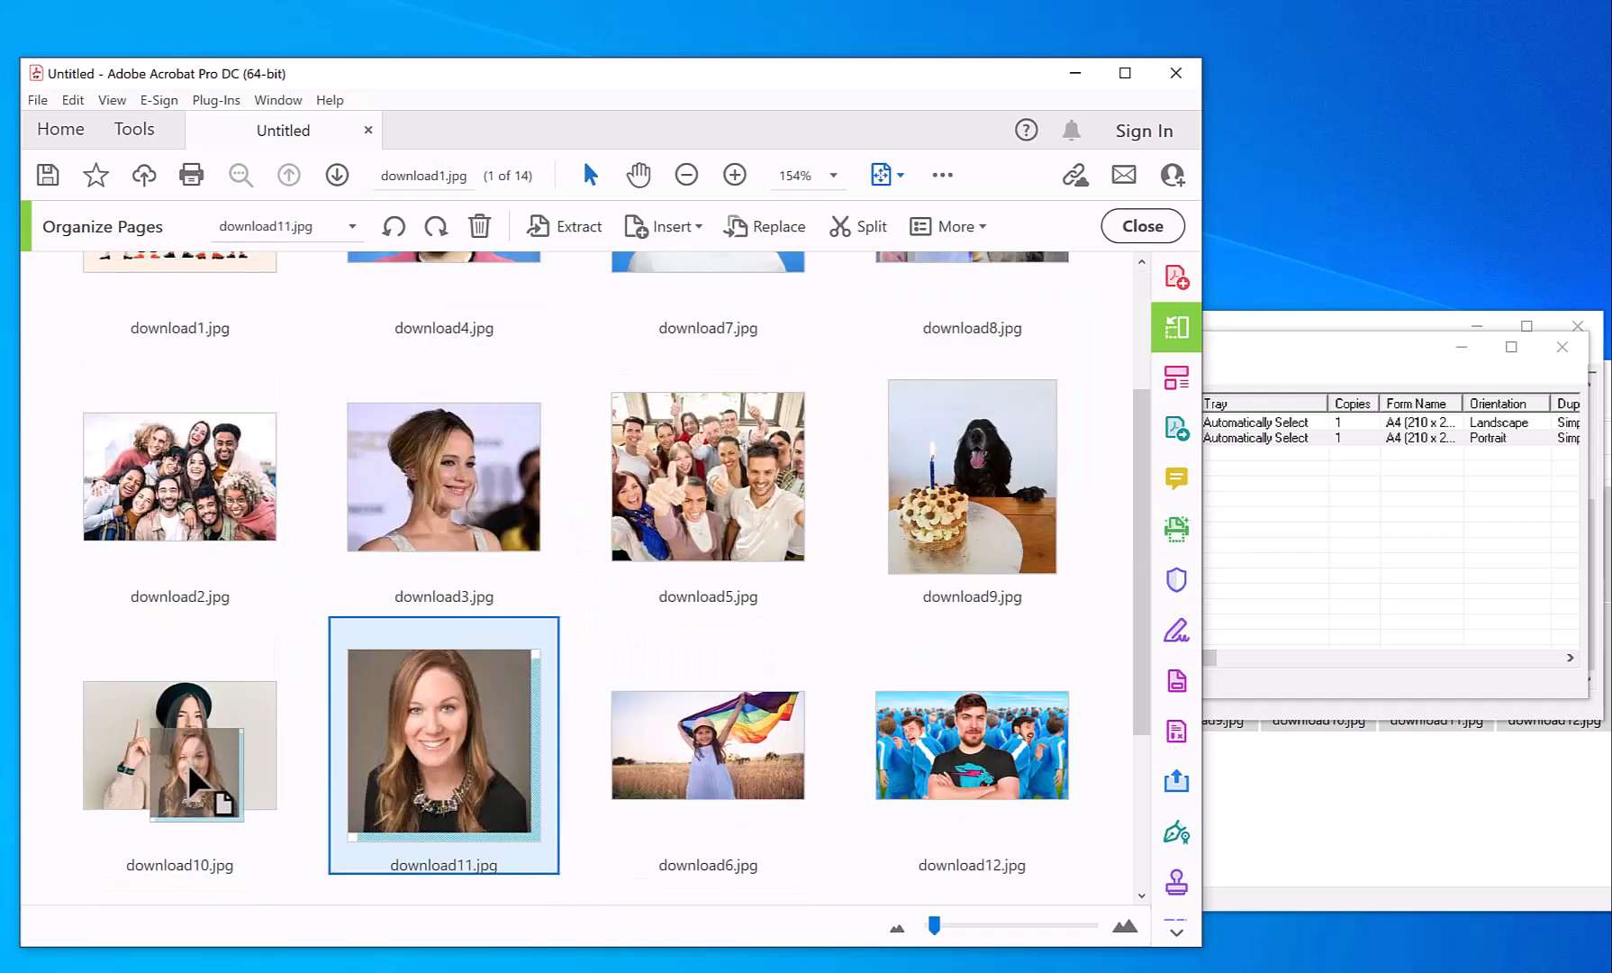
Move the download2.jpg page down to just before download10.jpg and place download11.jpg before download3.jpg
{"action": "left_click_drag", "start_coordinate": [193, 765], "coordinate": [117, 761]}
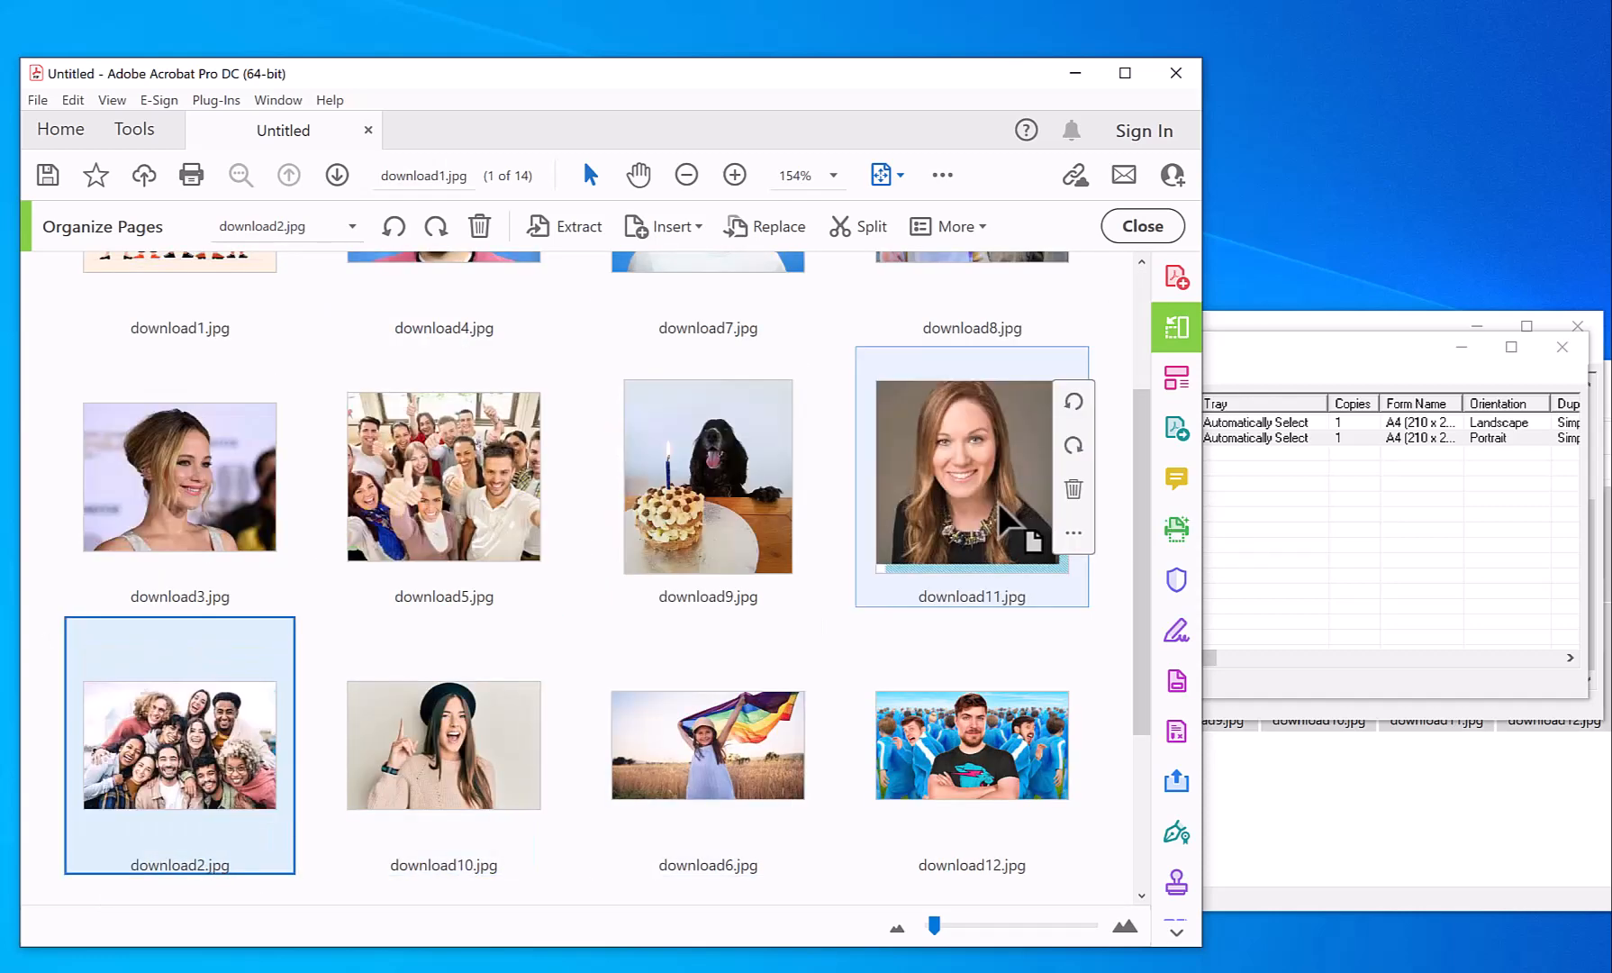
{"action": "left_click_drag", "start_coordinate": [1003, 498], "coordinate": [114, 500]}
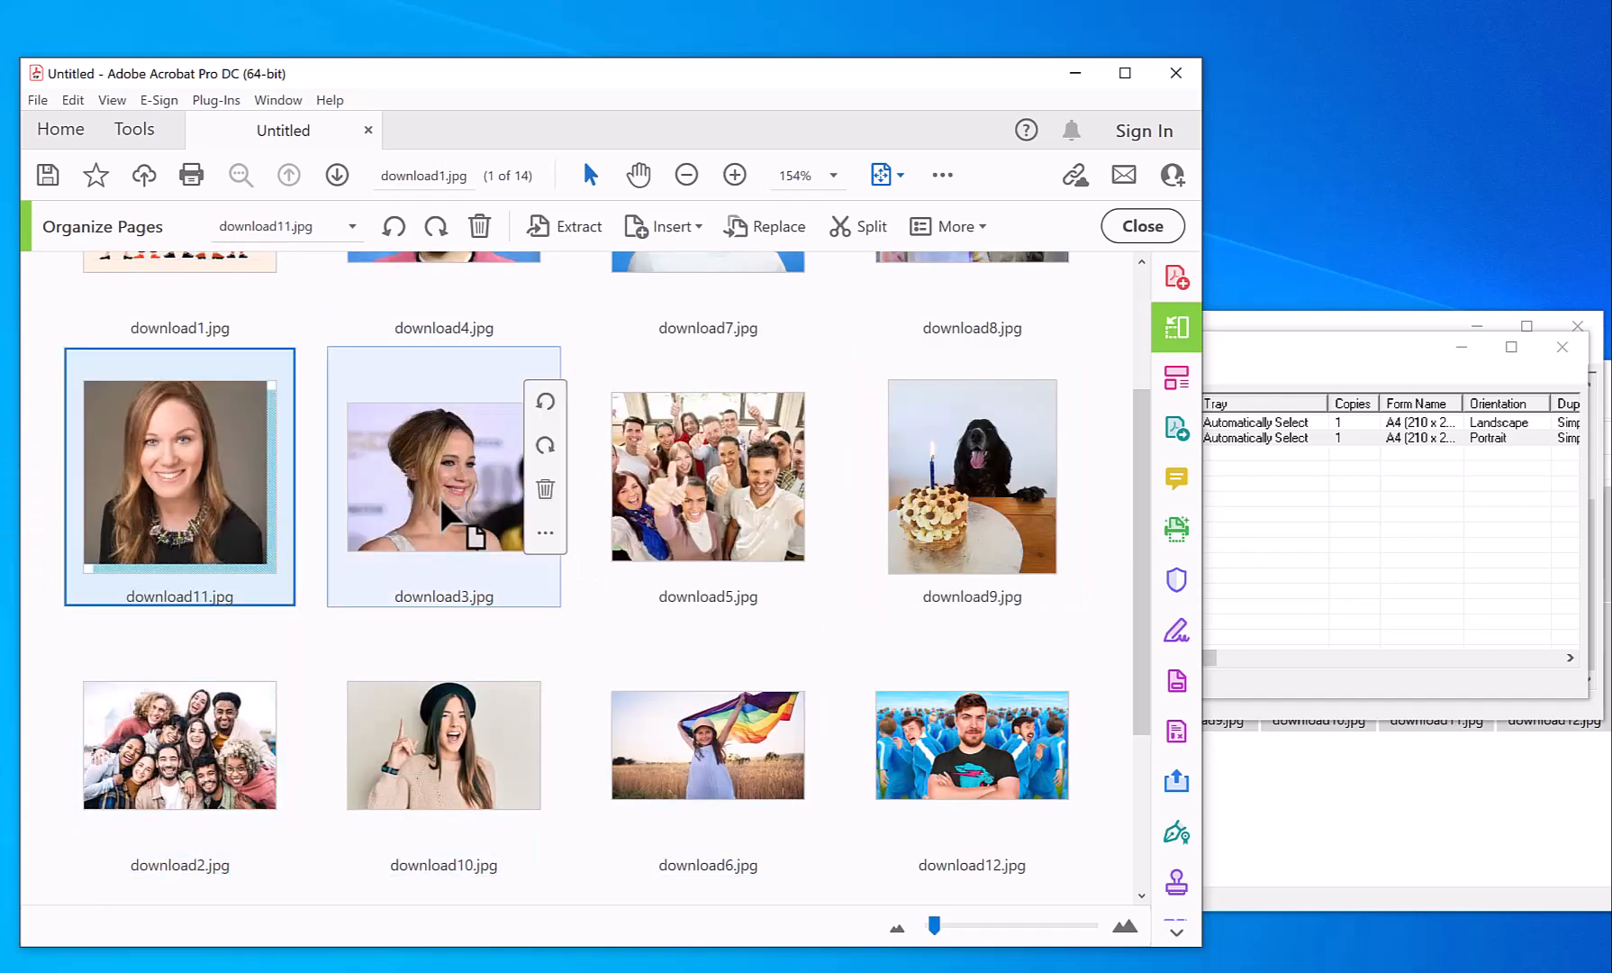
{"action": "left_click", "coordinate": [502, 545]}
Rotate the img1 - Copy.jpg page clockwise by 180 degrees
{"action": "scroll", "coordinate": [256, 743], "scroll_direction": "down", "scroll_amount": 3}
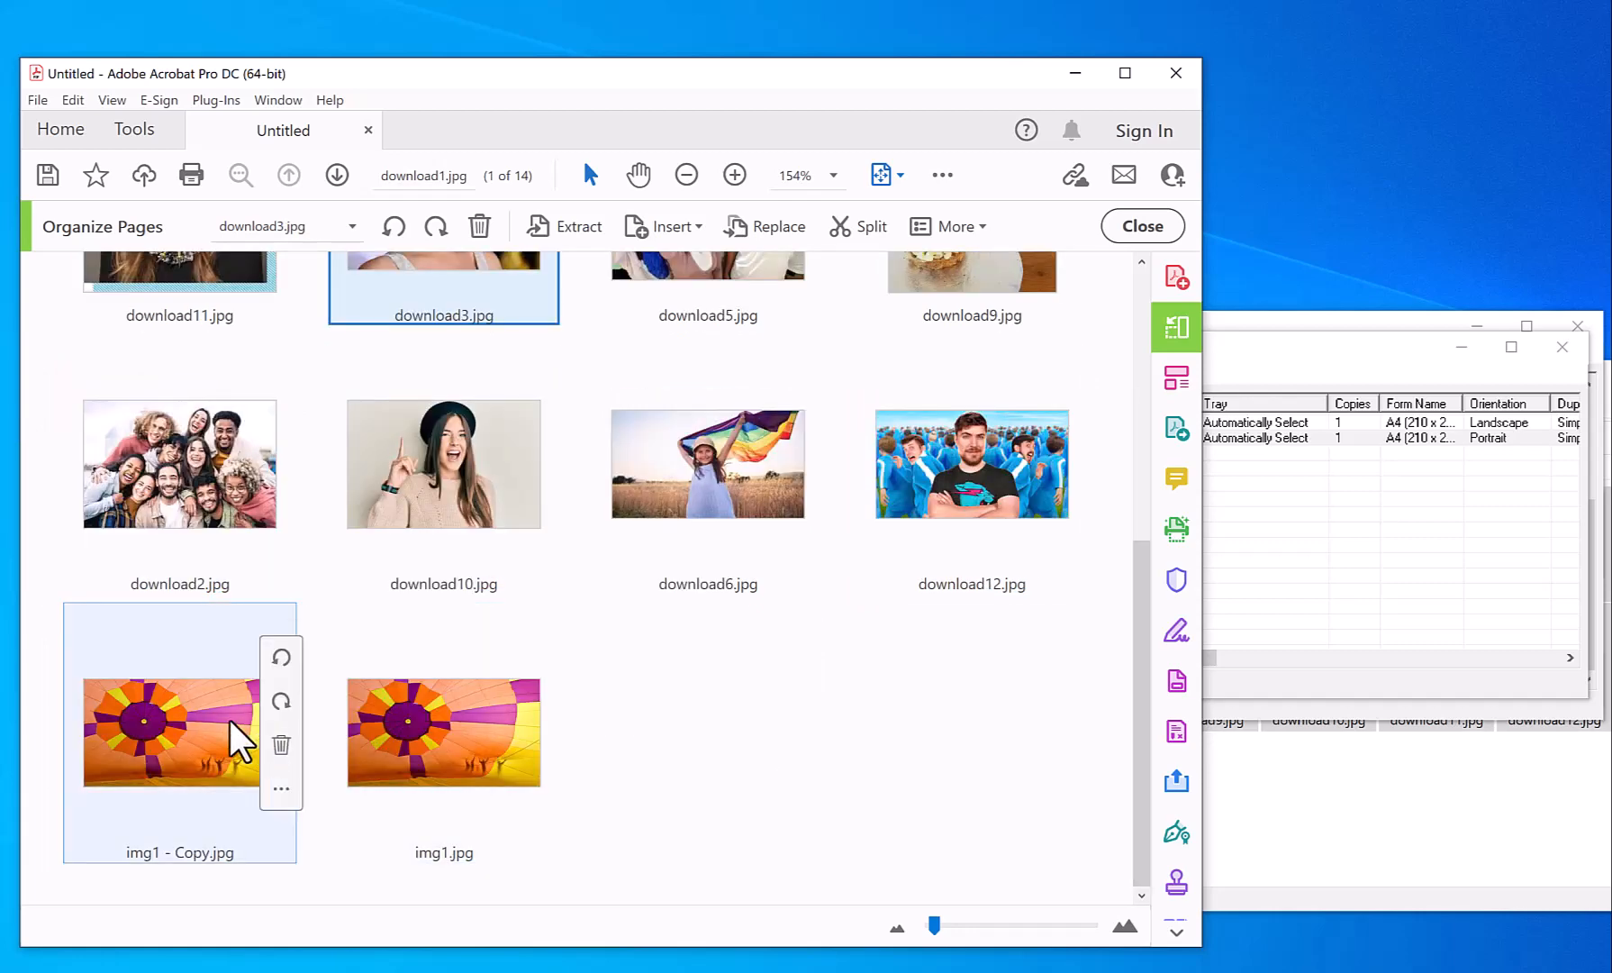
{"action": "left_click", "coordinate": [282, 700]}
{"action": "left_click", "coordinate": [282, 702]}
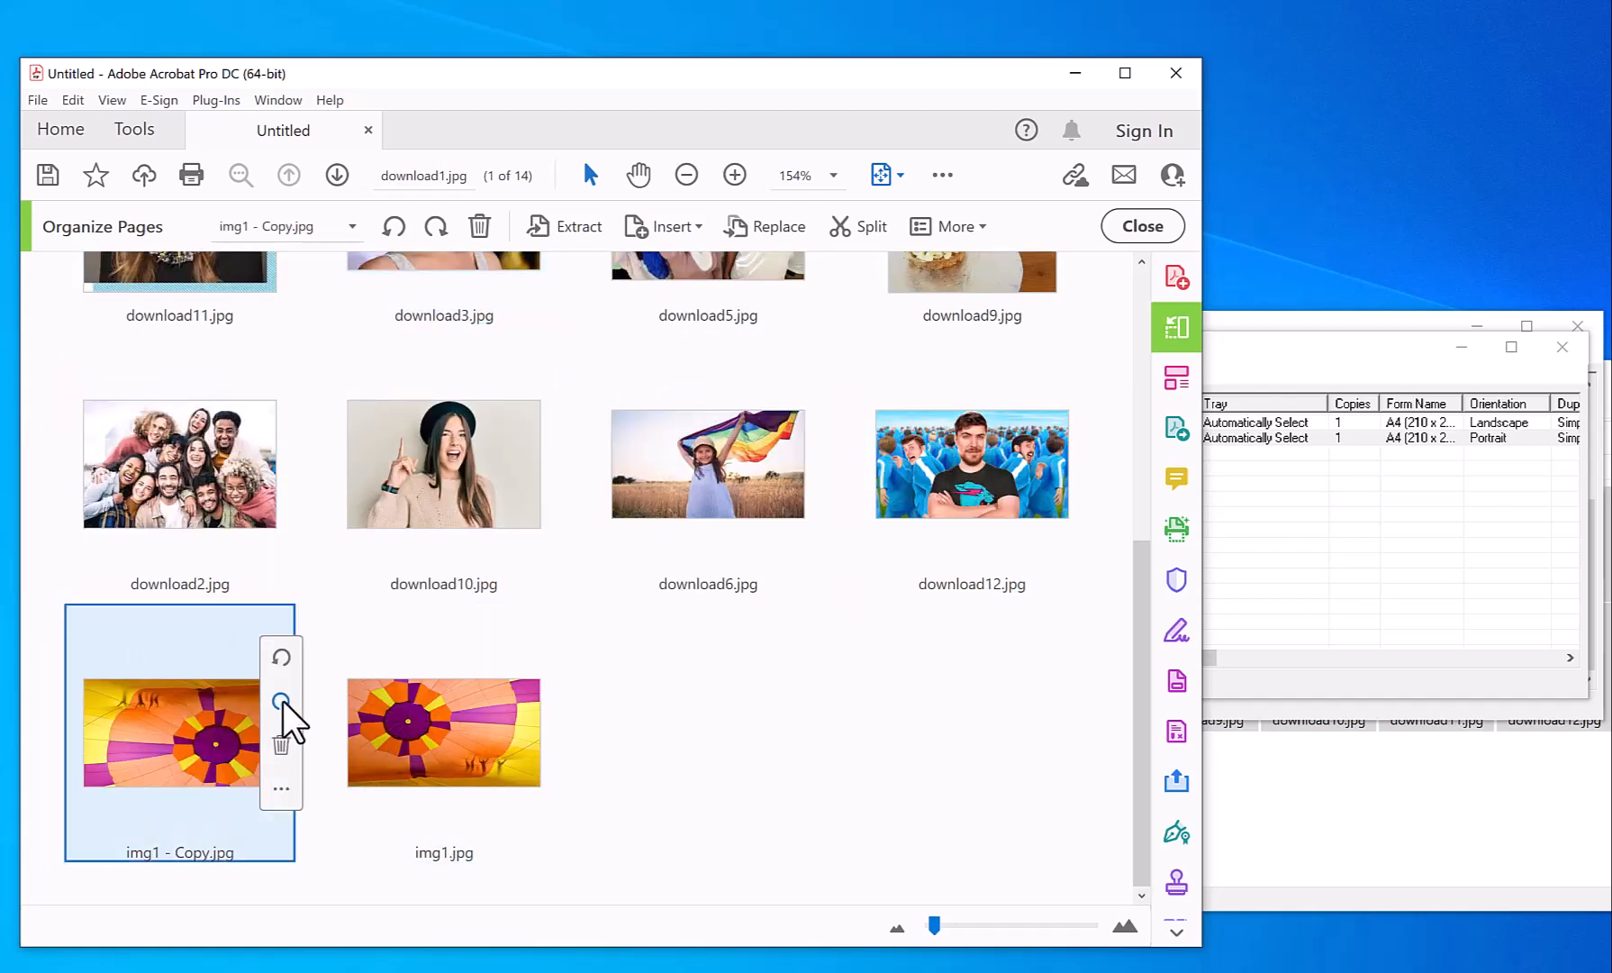
Delete the img1 - Copy.jpg and img1.jpg pages from the document and close Organize Pages
{"action": "left_click", "coordinate": [281, 744]}
{"action": "left_click", "coordinate": [744, 566]}
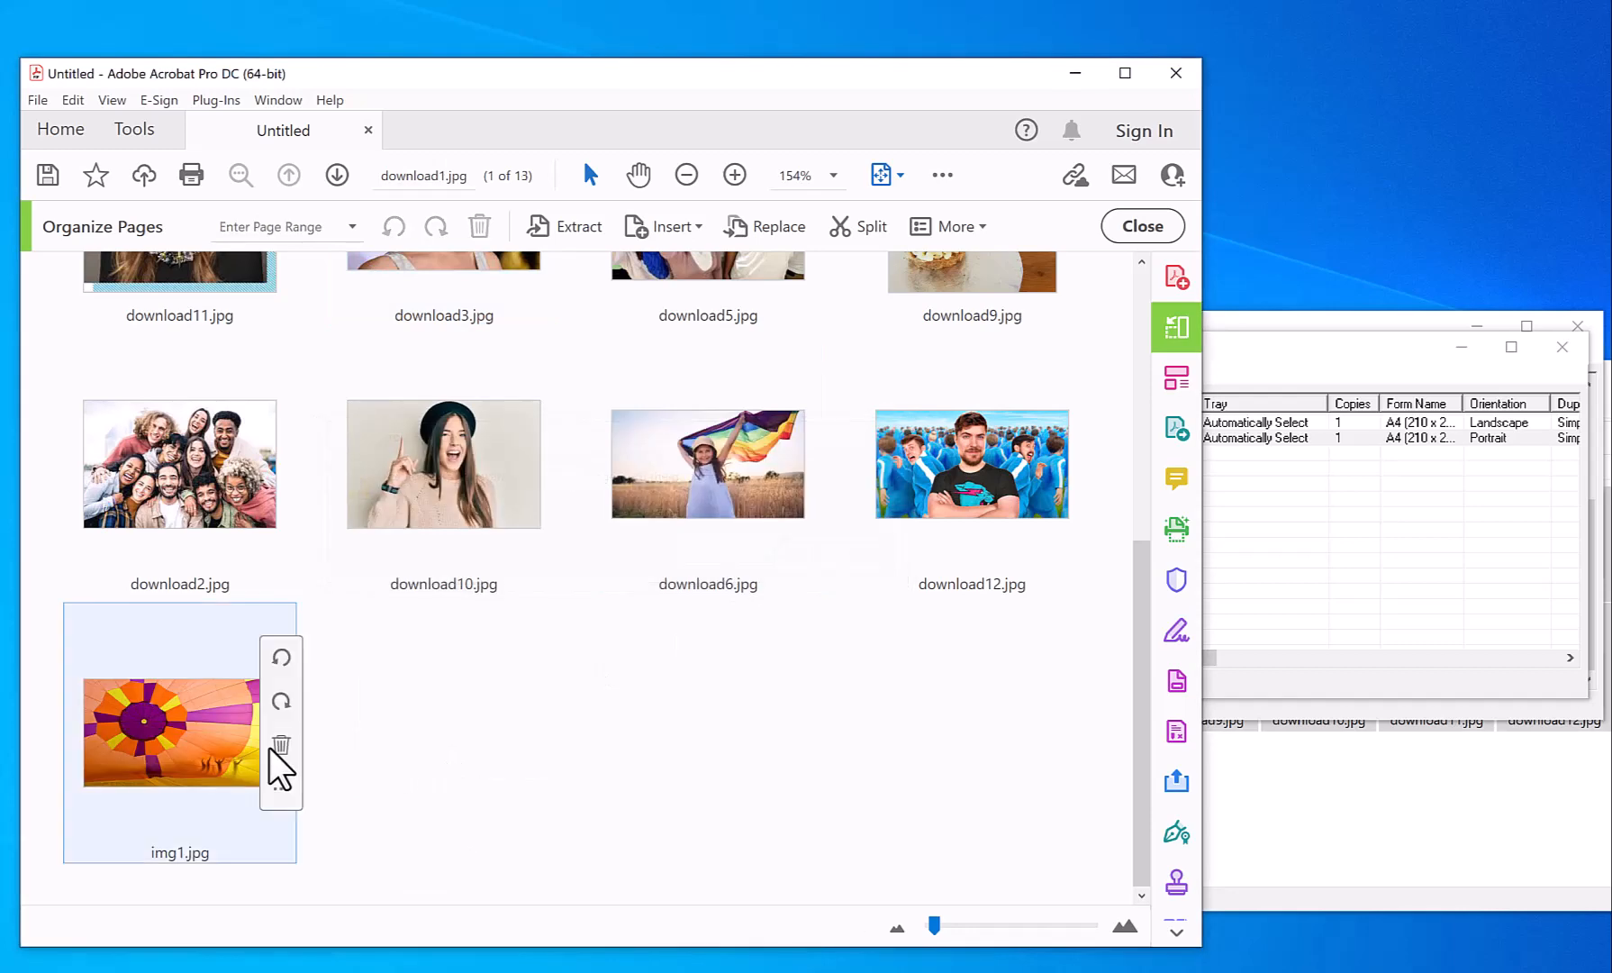
{"action": "left_click", "coordinate": [281, 743]}
{"action": "left_click", "coordinate": [720, 566]}
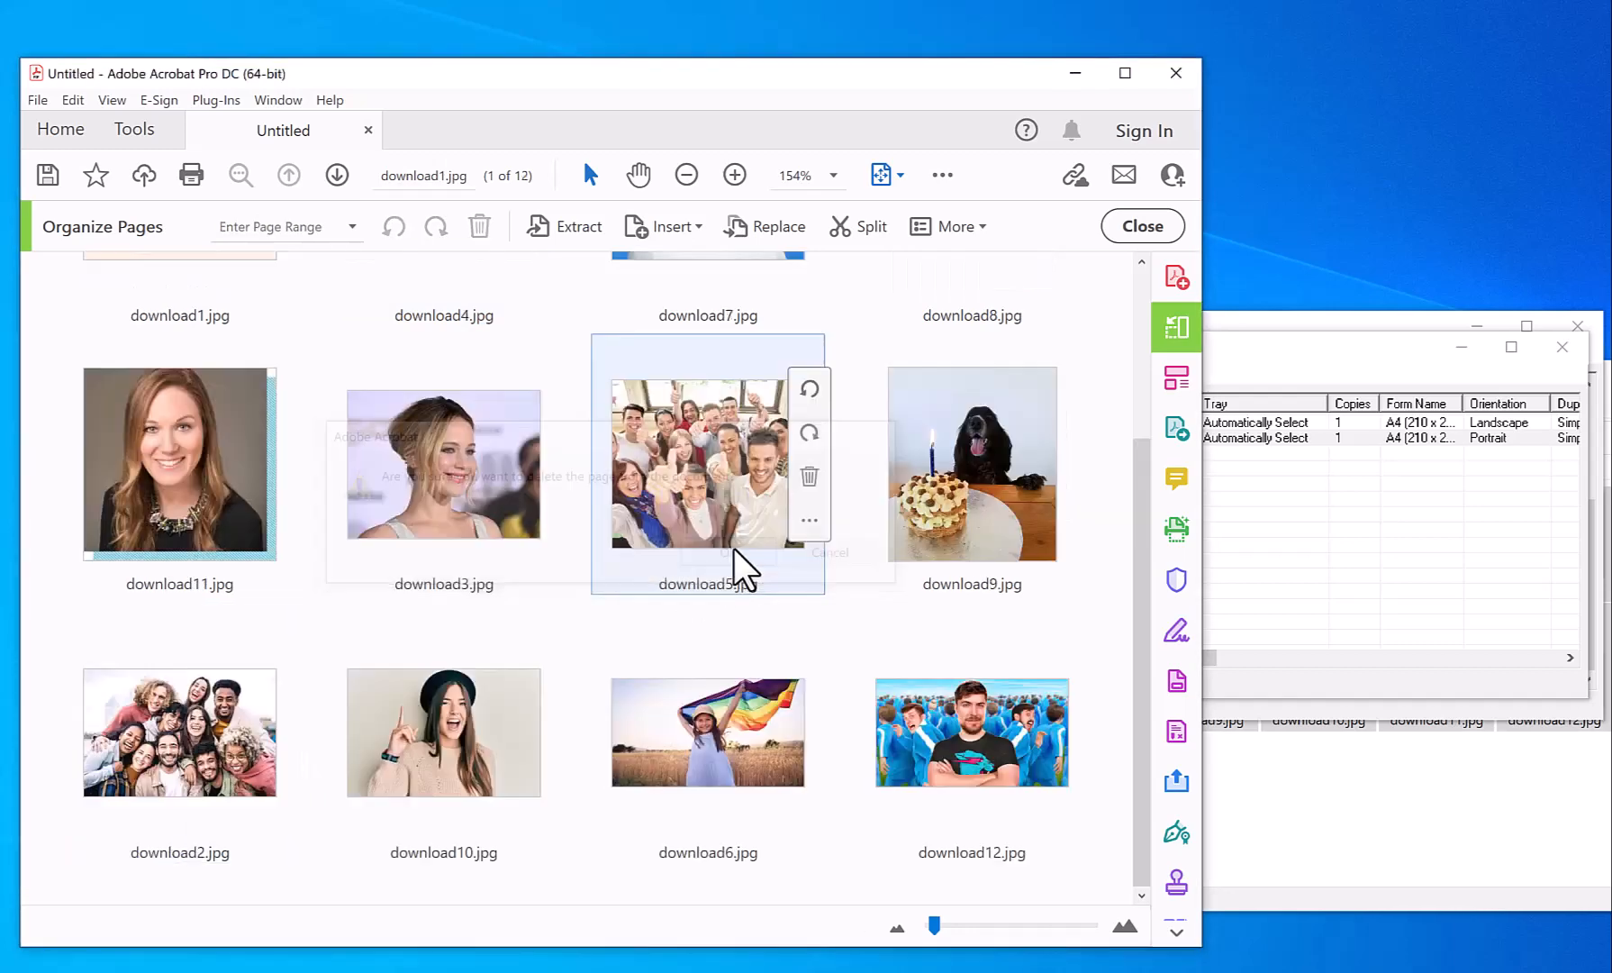
{"action": "left_click_drag", "start_coordinate": [1148, 659], "coordinate": [1142, 378]}
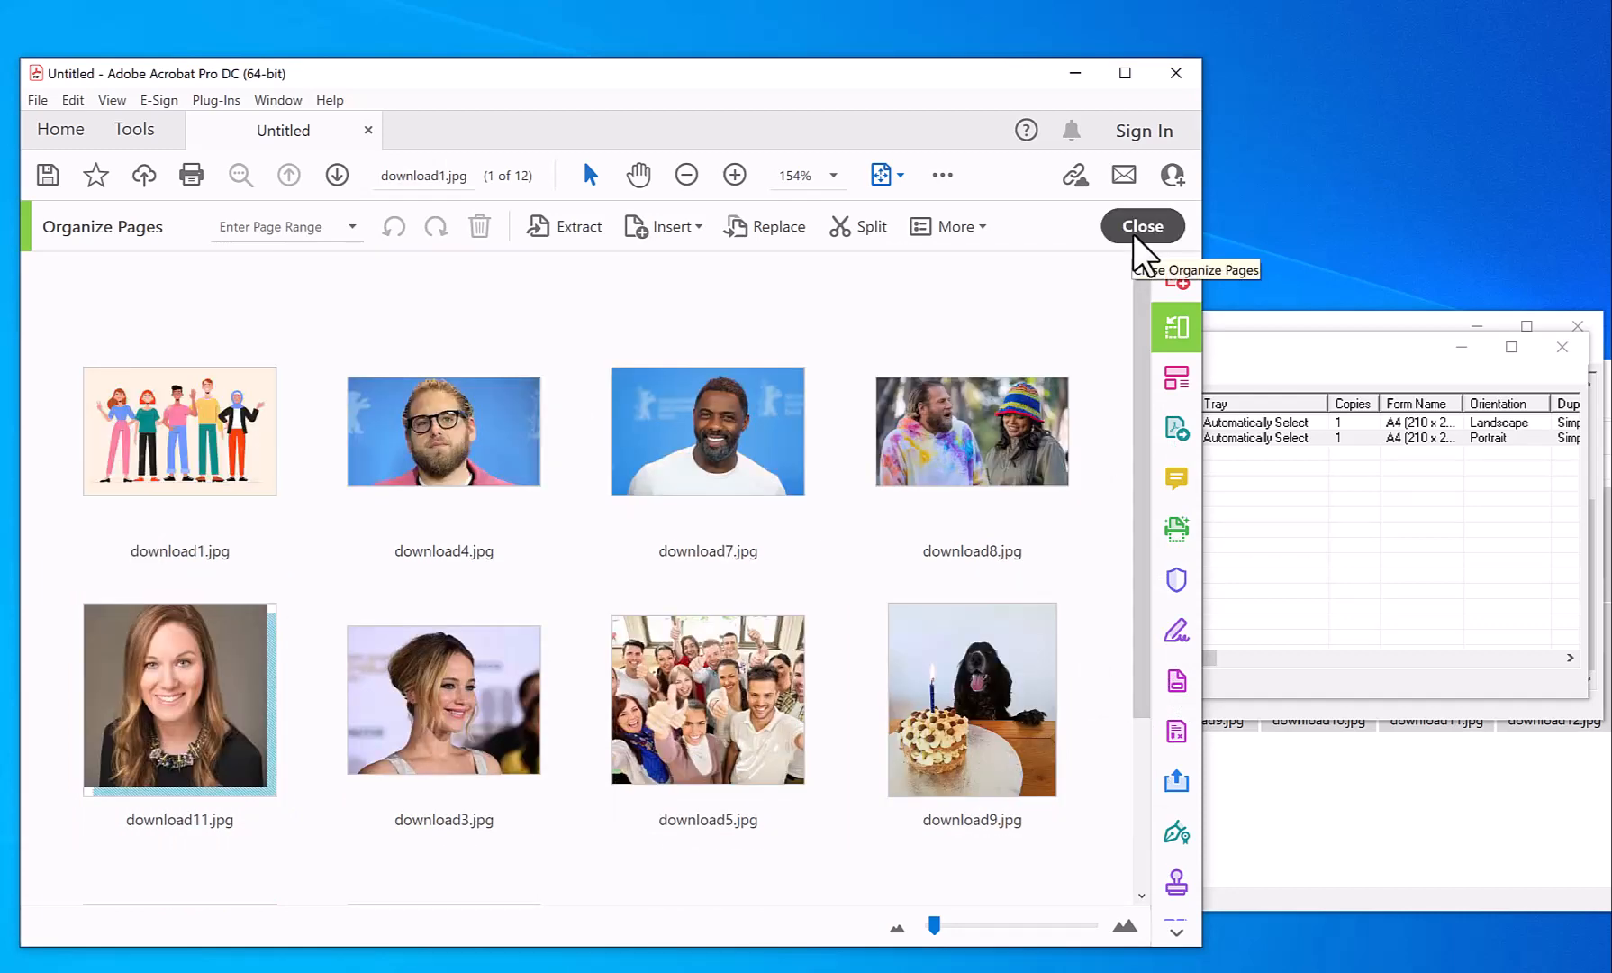
{"action": "left_click", "coordinate": [1137, 236]}
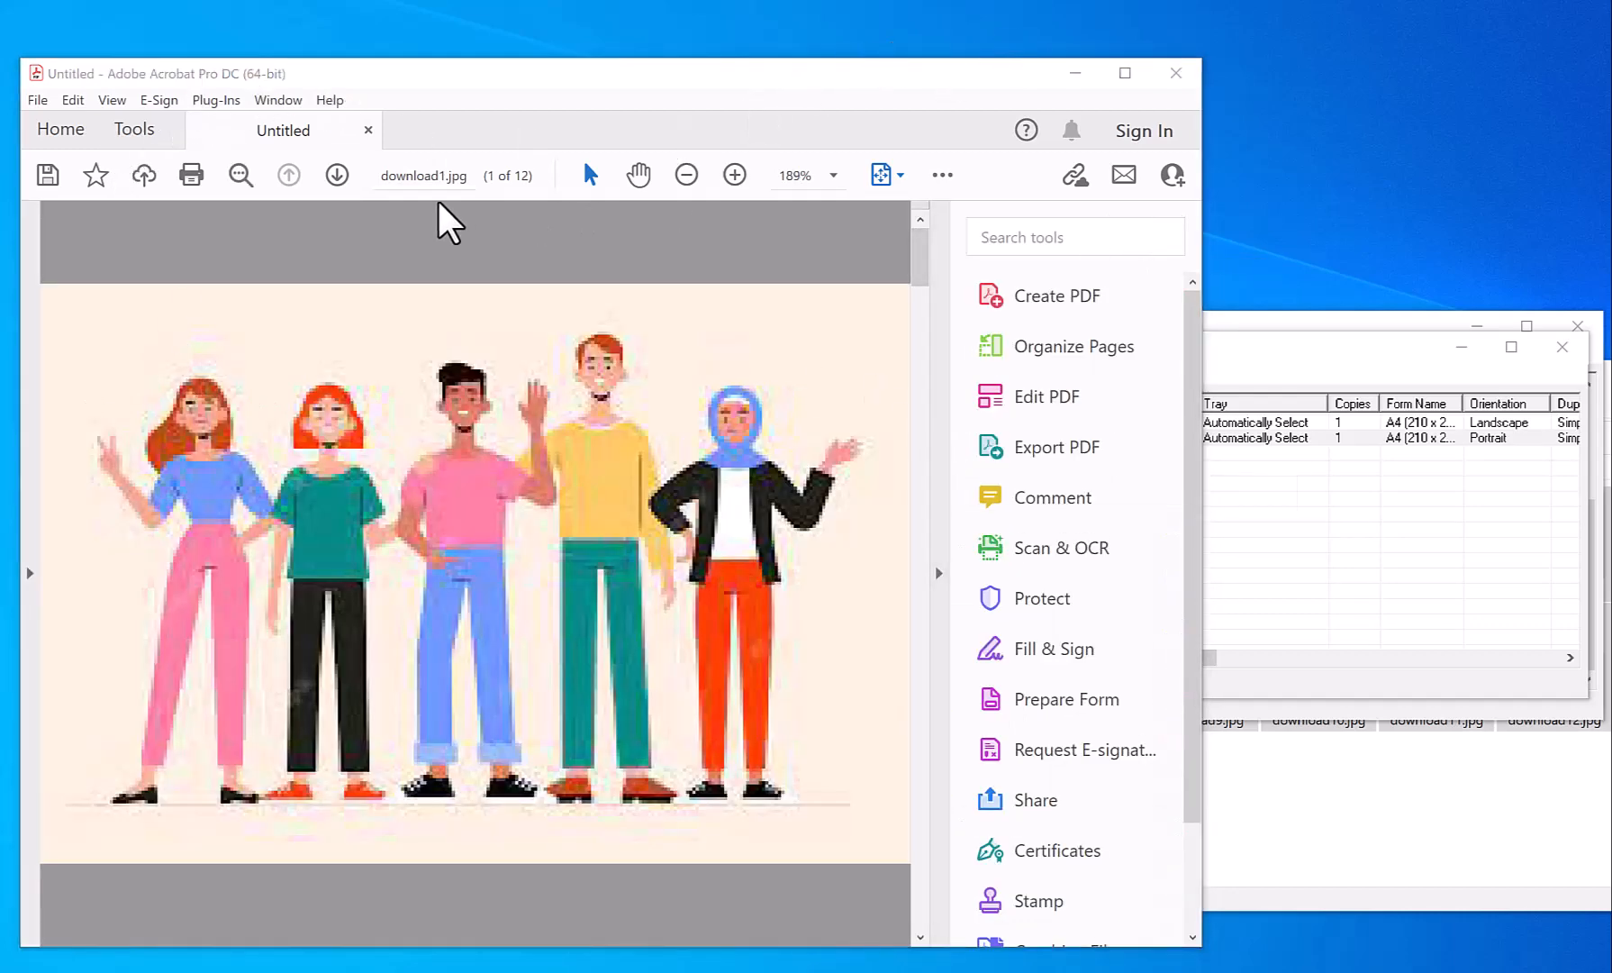
Page through the reordered document from the first image to the last to check the page order
{"action": "left_click", "coordinate": [337, 174]}
{"action": "left_click", "coordinate": [336, 175]}
{"action": "left_click", "coordinate": [336, 175]}
{"action": "left_click", "coordinate": [337, 175]}
{"action": "left_click", "coordinate": [337, 175]}
{"action": "left_click", "coordinate": [336, 174]}
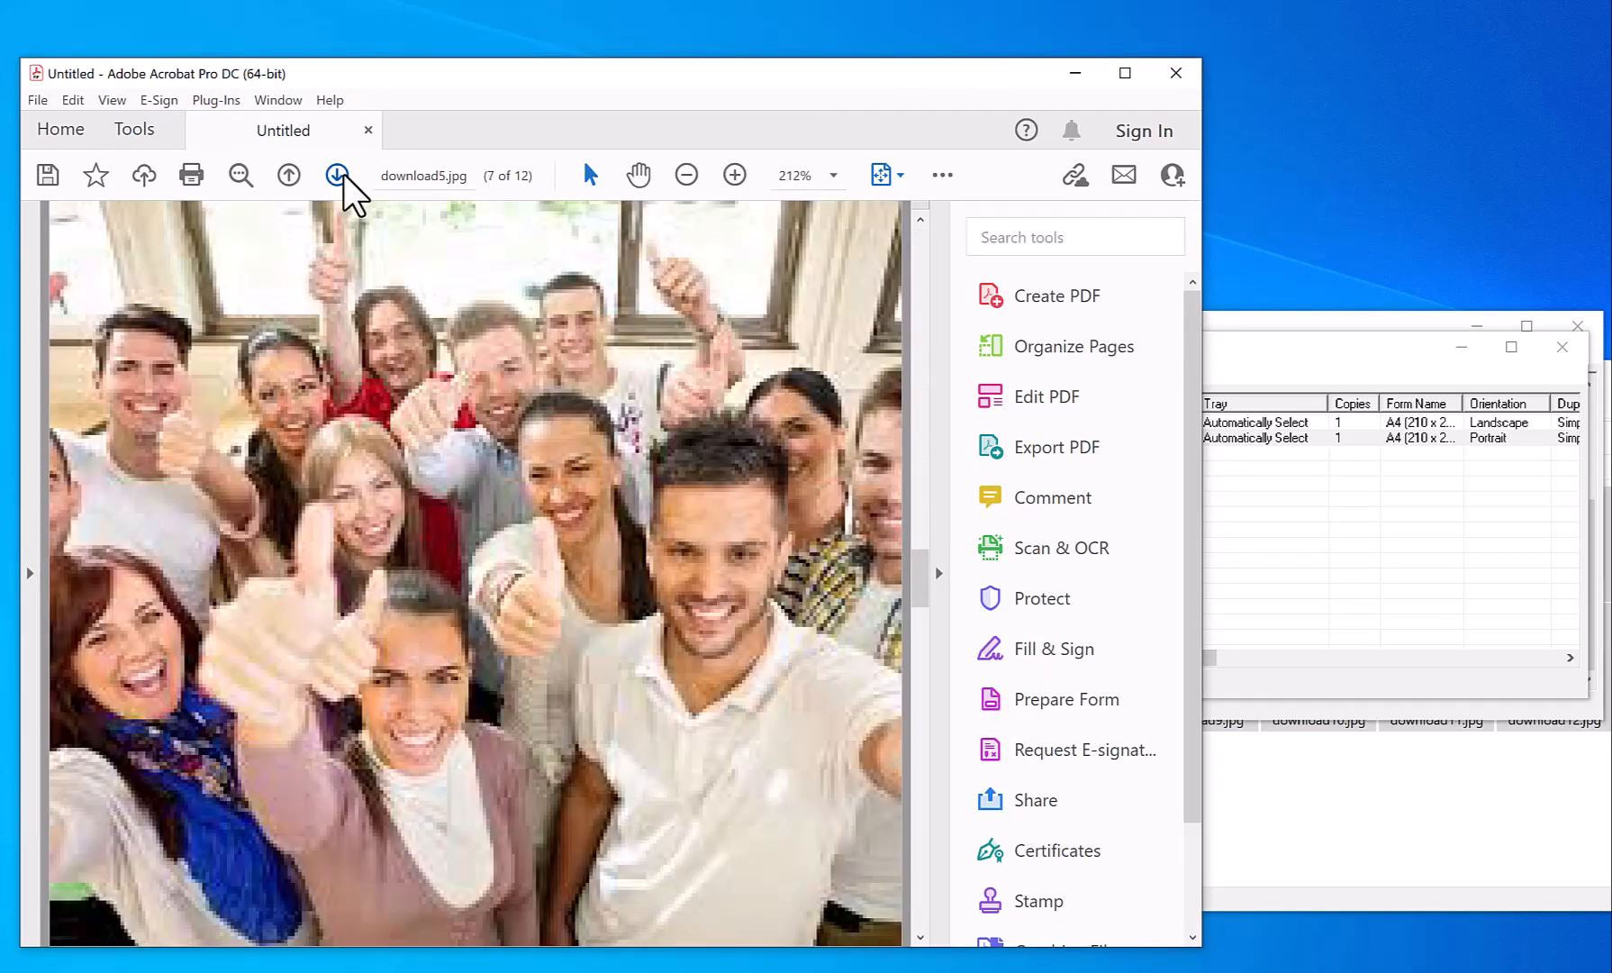
{"action": "left_click", "coordinate": [336, 175]}
{"action": "left_click", "coordinate": [337, 175]}
{"action": "left_click", "coordinate": [337, 175]}
{"action": "left_click", "coordinate": [337, 175]}
{"action": "left_click", "coordinate": [337, 175]}
Print the reordered document on the Xerox WorkCentre 5855 PS with the existing 3 by 4 portrait layout and page border
{"action": "left_click", "coordinate": [37, 100]}
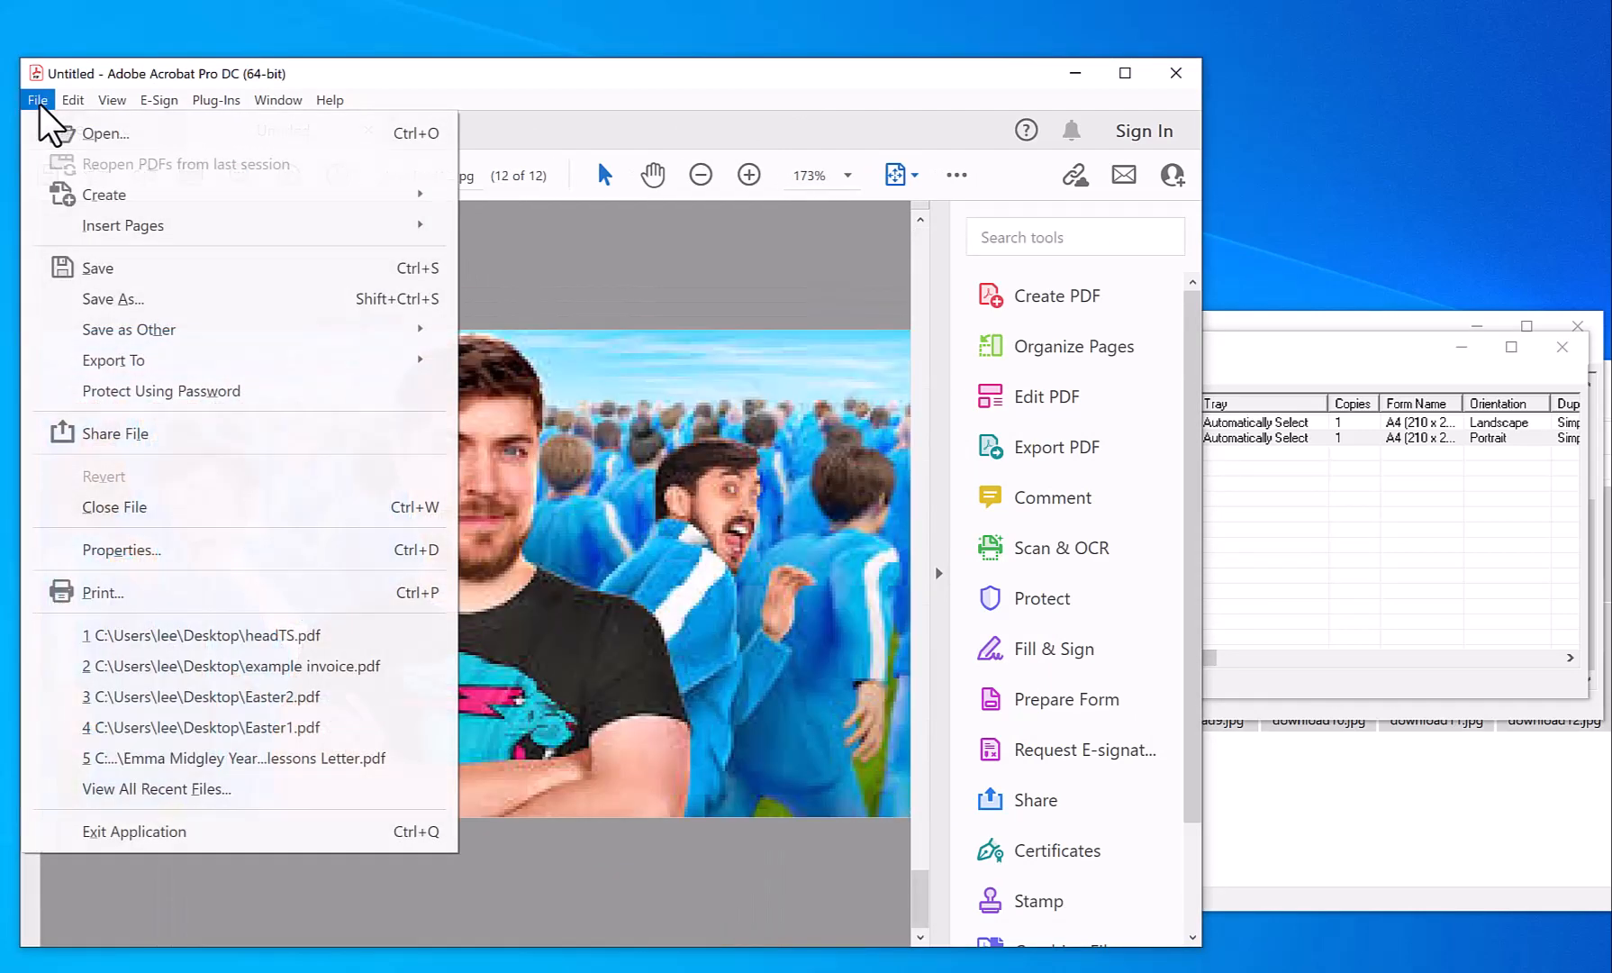
{"action": "left_click", "coordinate": [122, 593]}
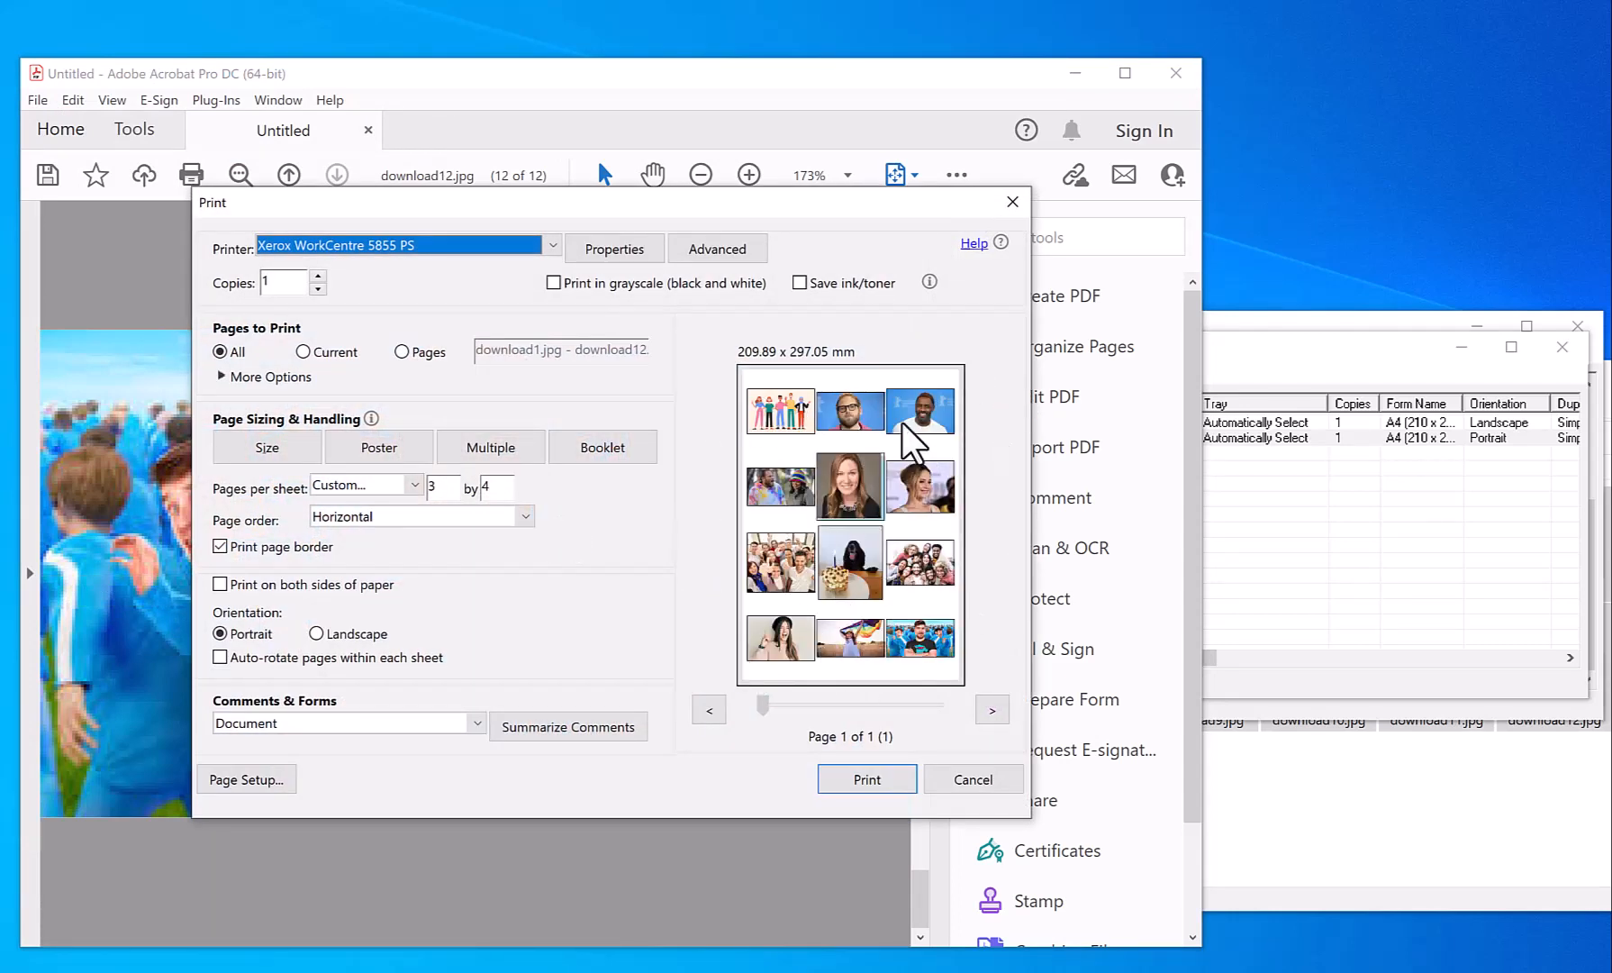
{"action": "left_click", "coordinate": [881, 780]}
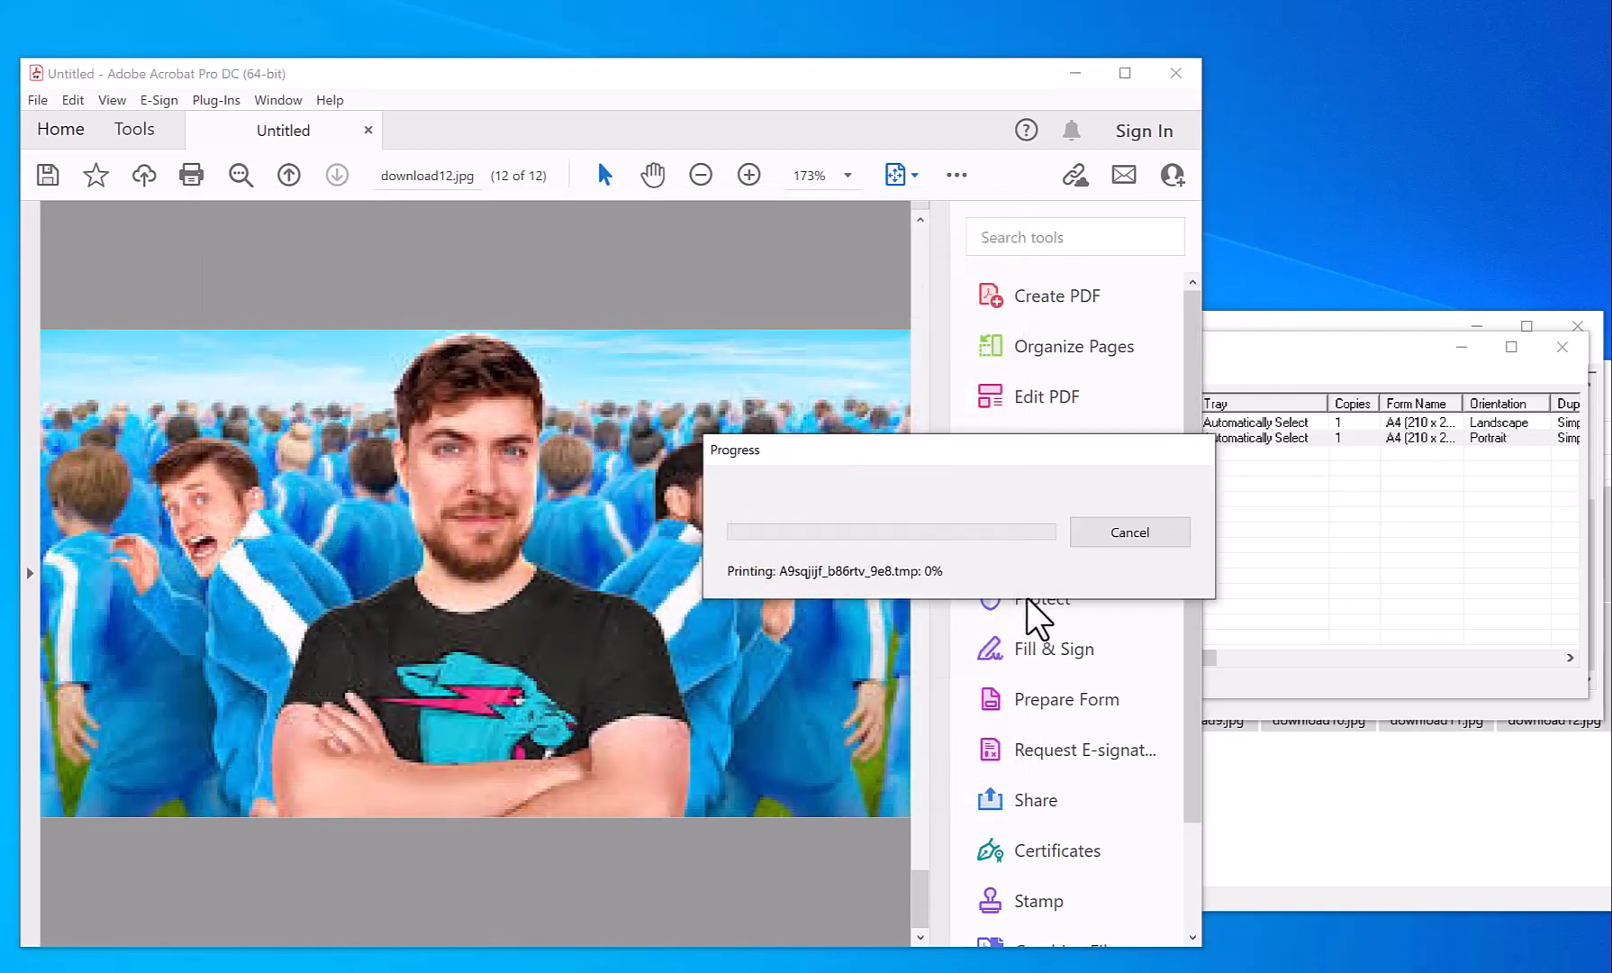
Switch to the print queue, open the newest job as a PDF, and examine its image order and layout
{"action": "left_click", "coordinate": [1304, 570]}
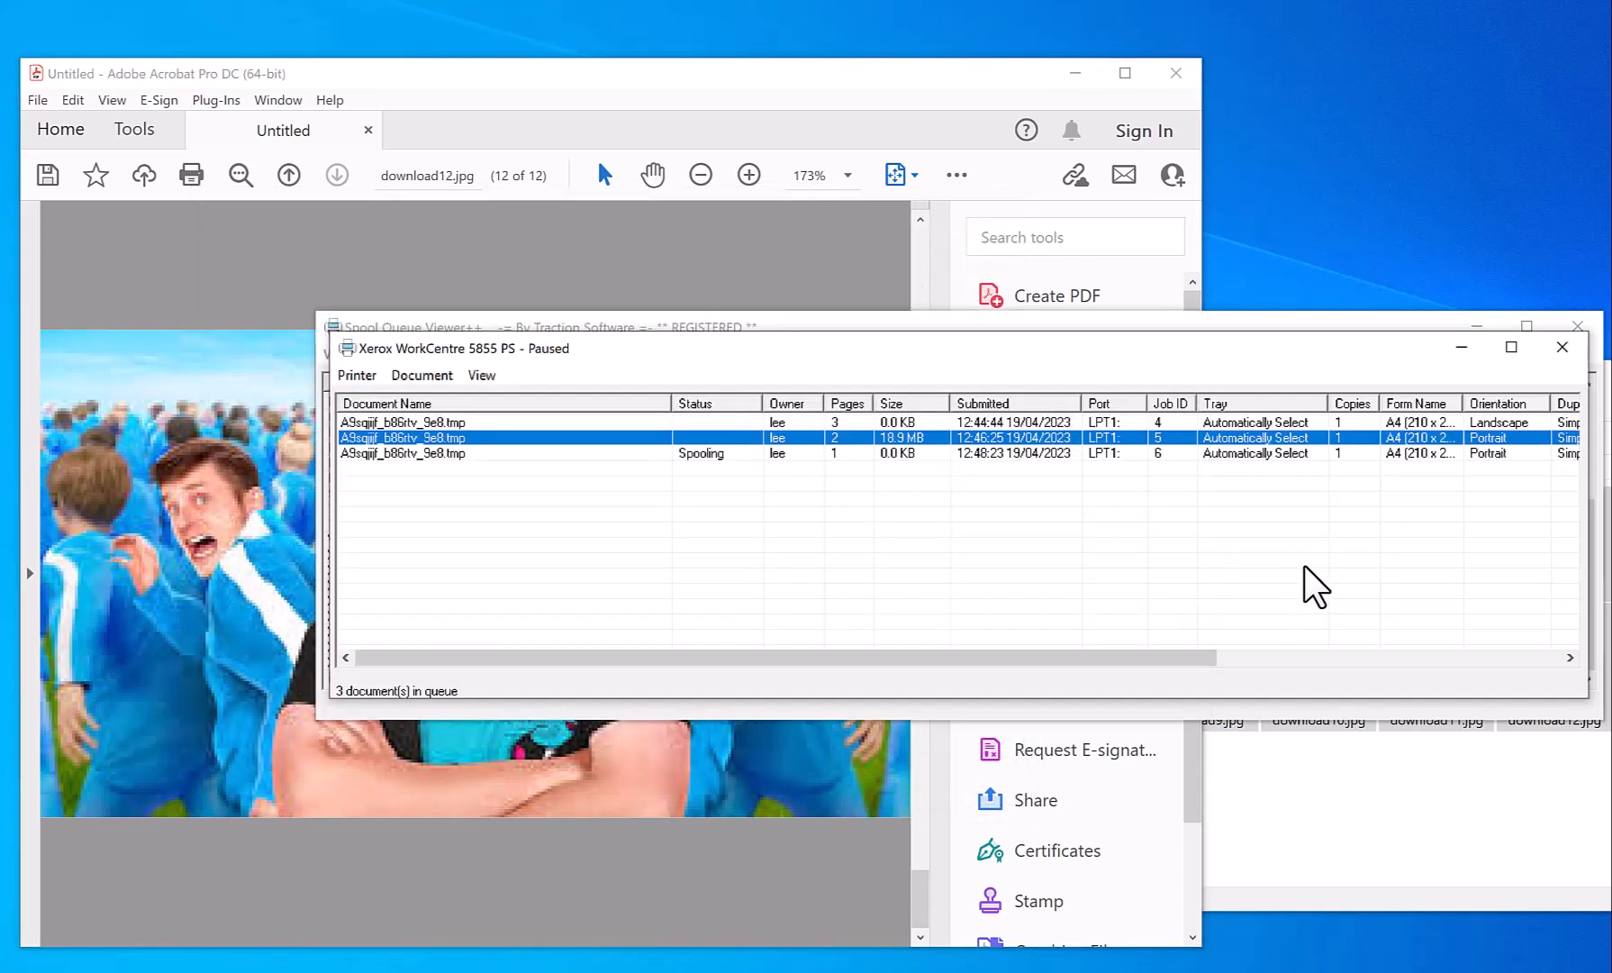
{"action": "left_click", "coordinate": [867, 453]}
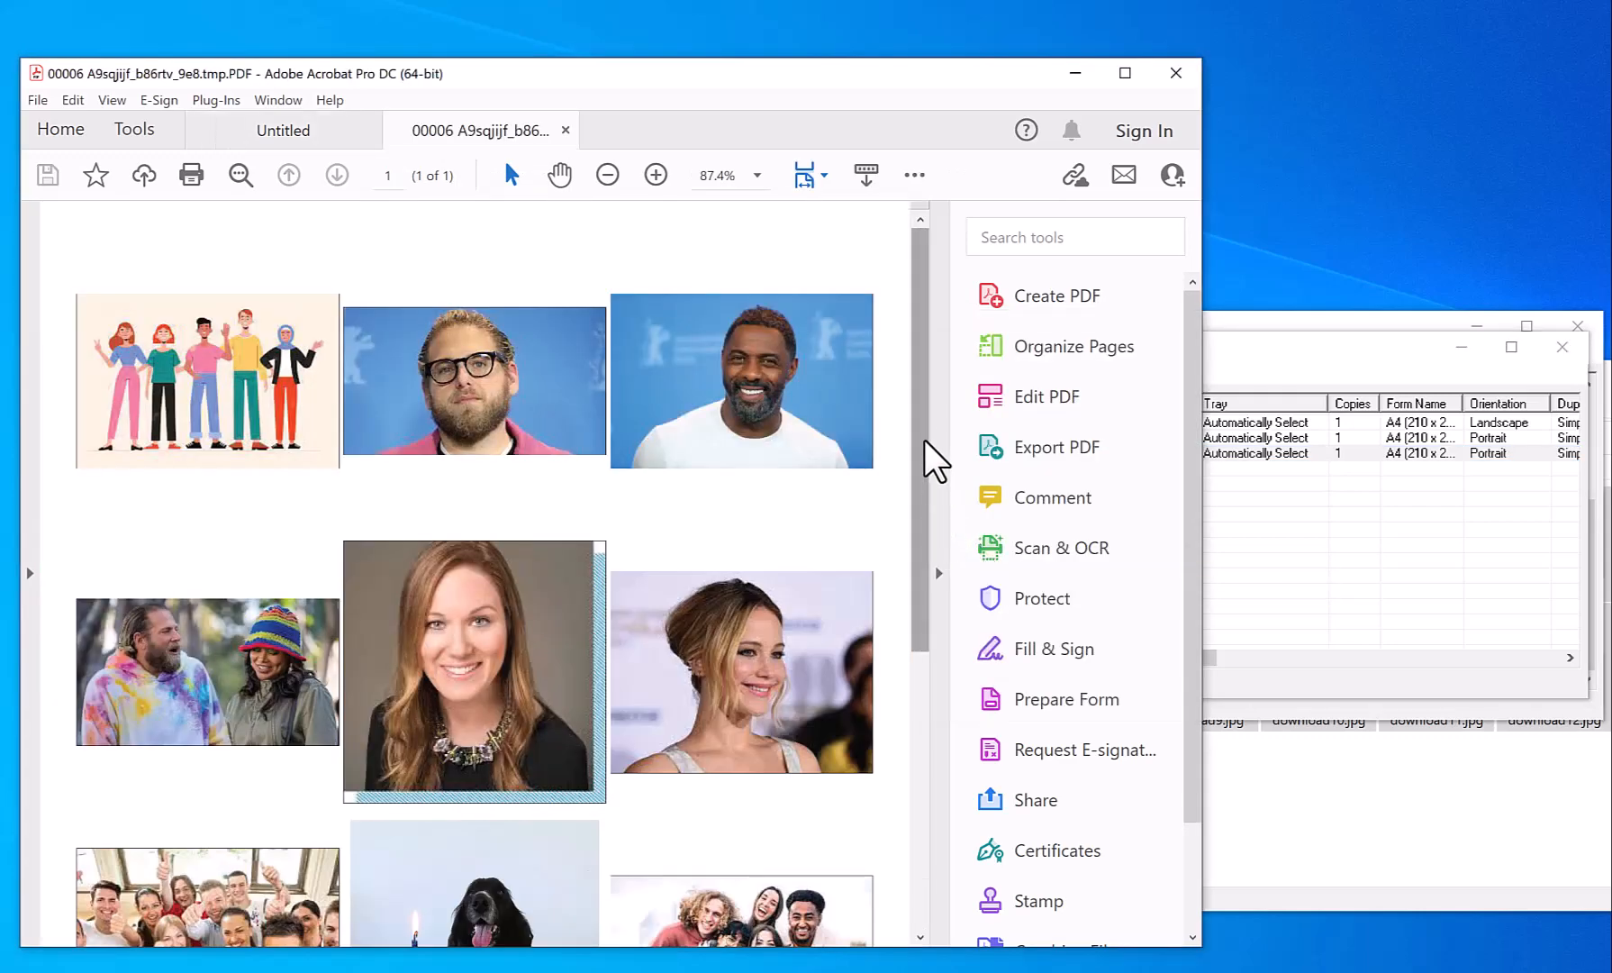
{"action": "left_click_drag", "start_coordinate": [919, 395], "coordinate": [1369, 373]}
{"action": "left_click", "coordinate": [1370, 372]}
{"action": "left_click_drag", "start_coordinate": [905, 353], "coordinate": [937, 399]}
{"action": "left_click", "coordinate": [576, 66]}
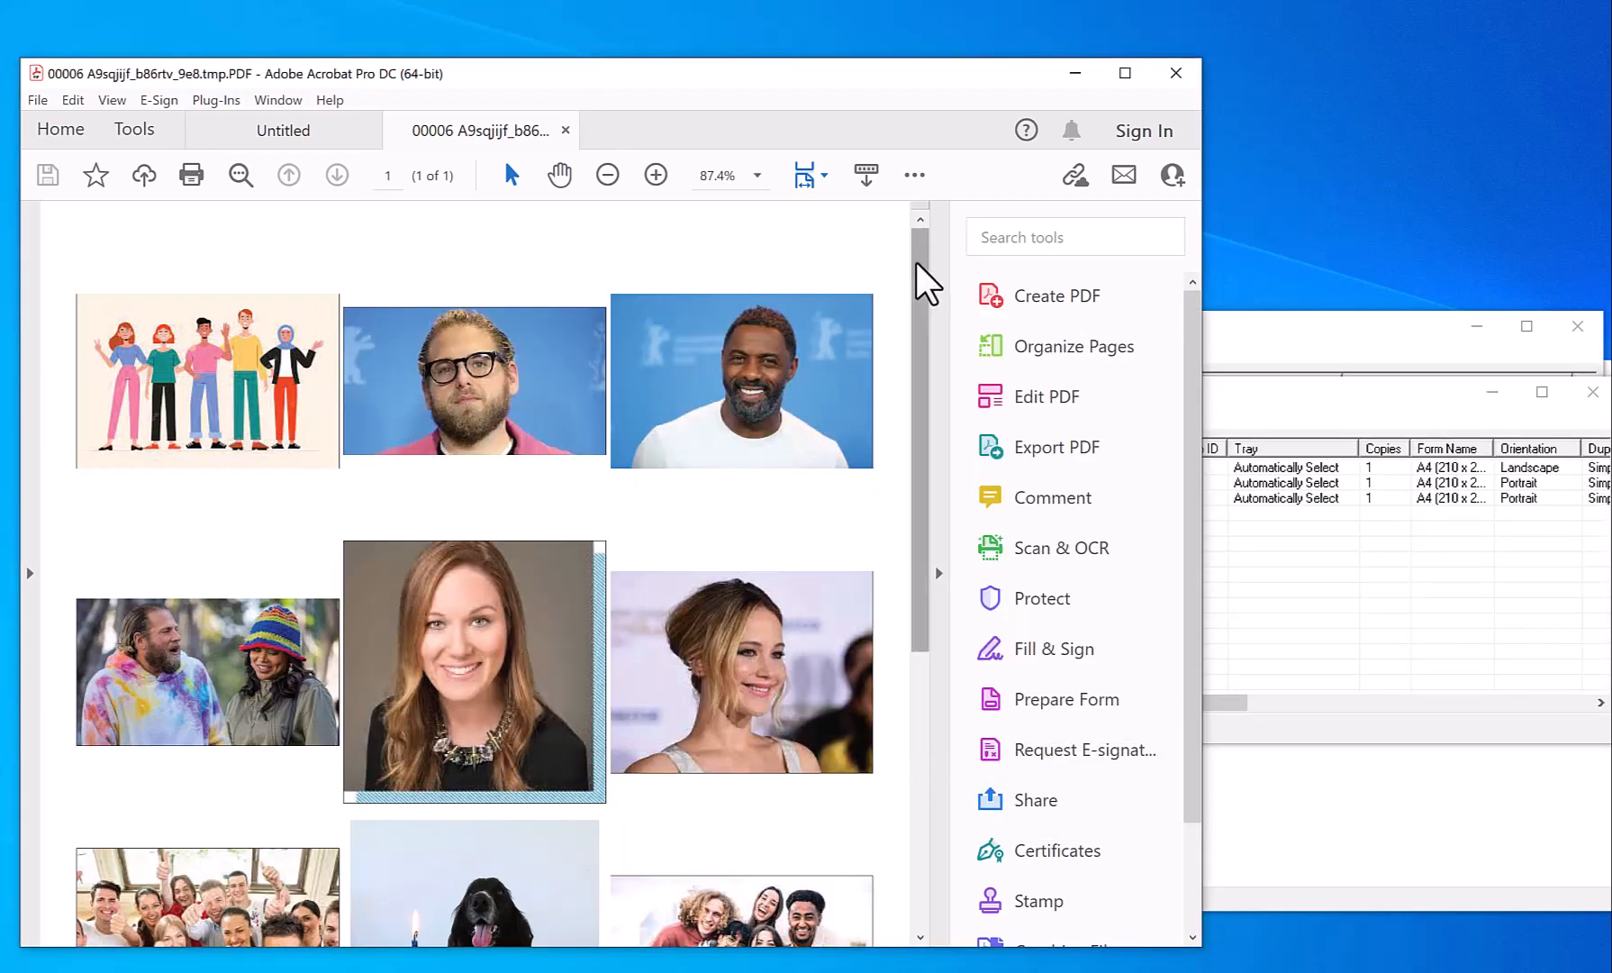
{"action": "left_click_drag", "start_coordinate": [920, 266], "coordinate": [896, 183]}
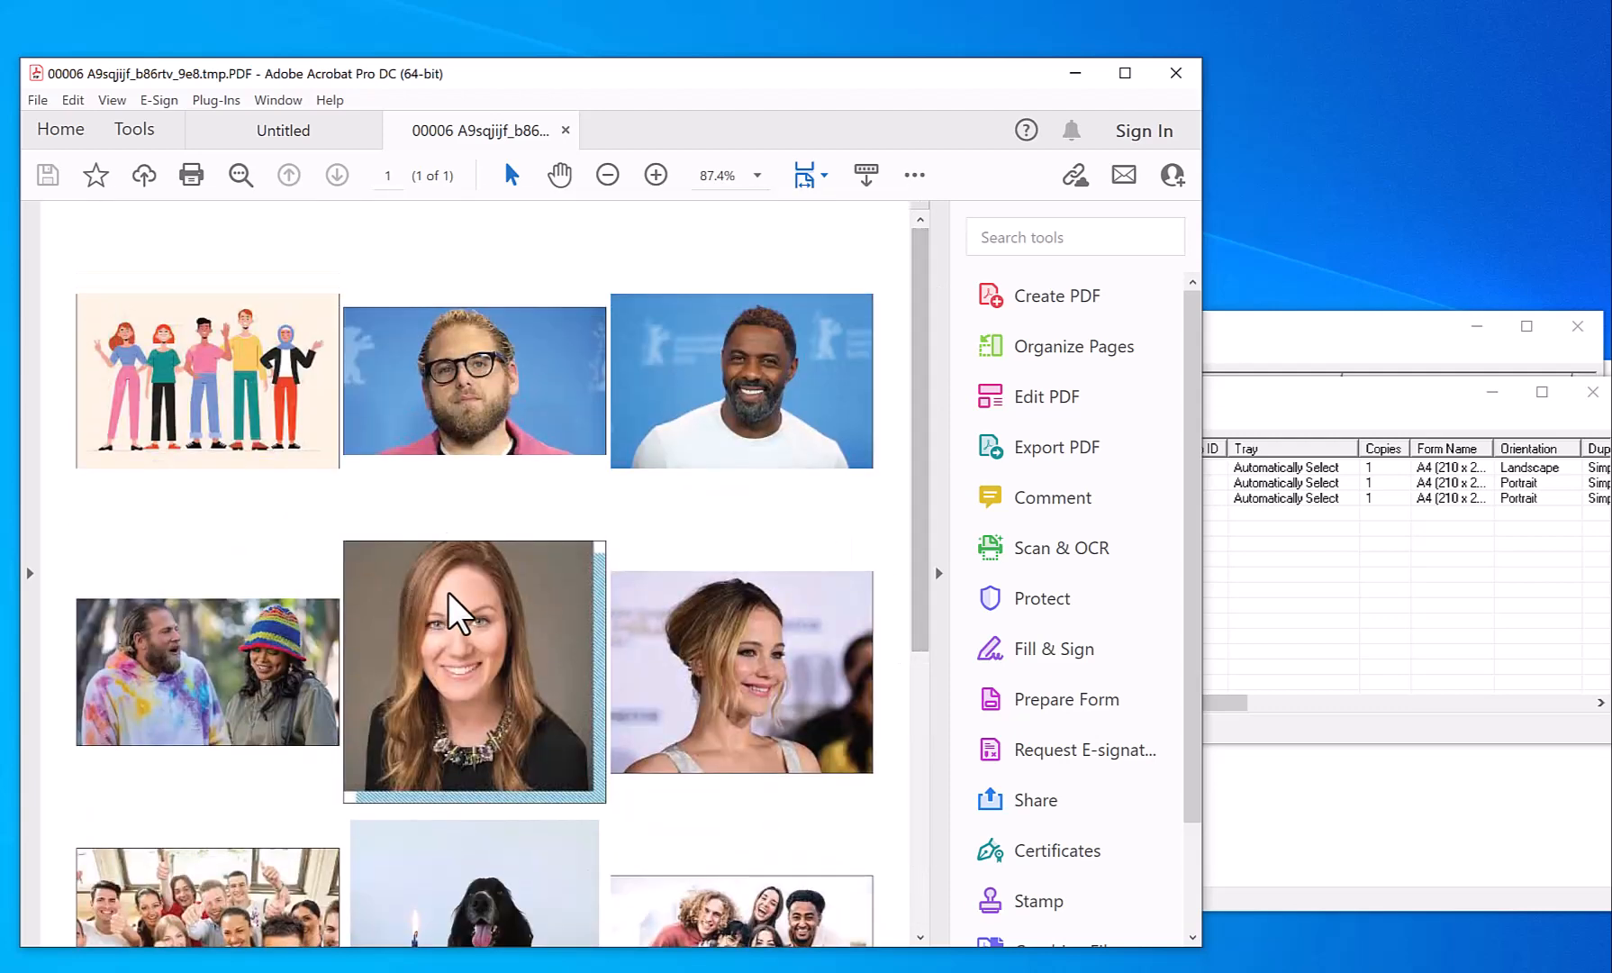